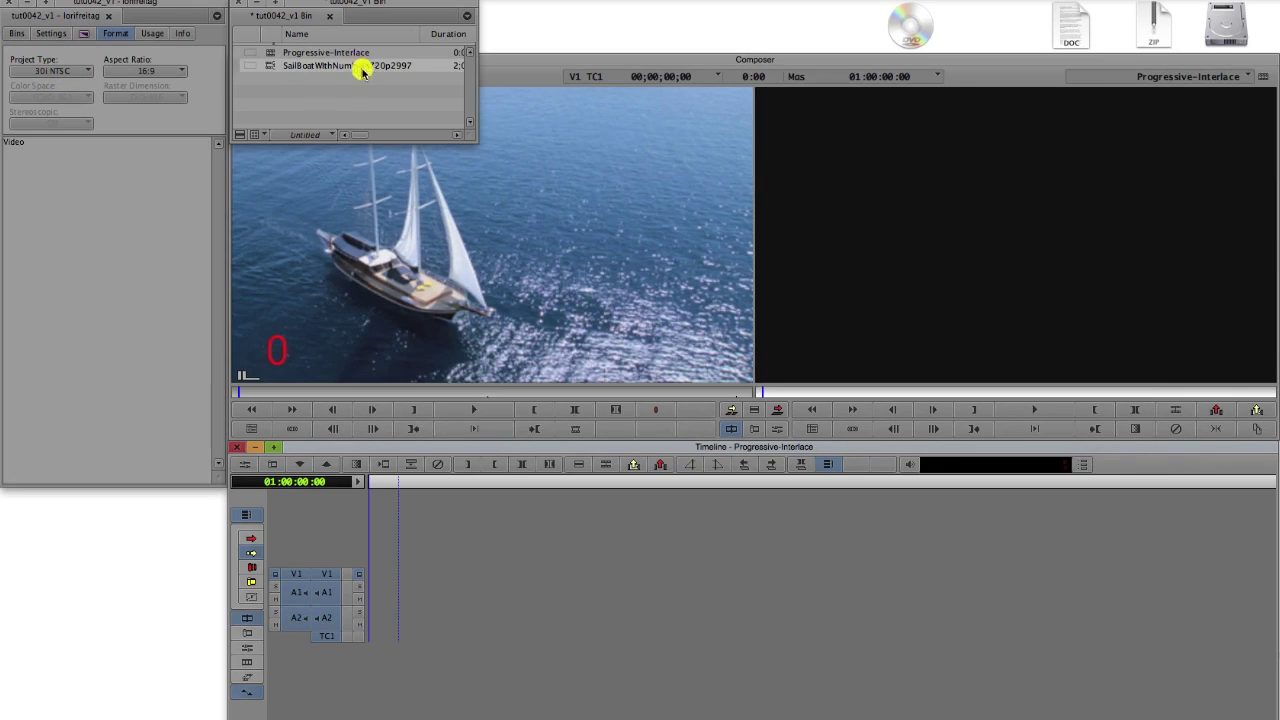
Edit SailBoatWithNumbers720p2997 into V1, A1 and A2, then apply RE:Vision Twixtor to V1.
click(270, 68)
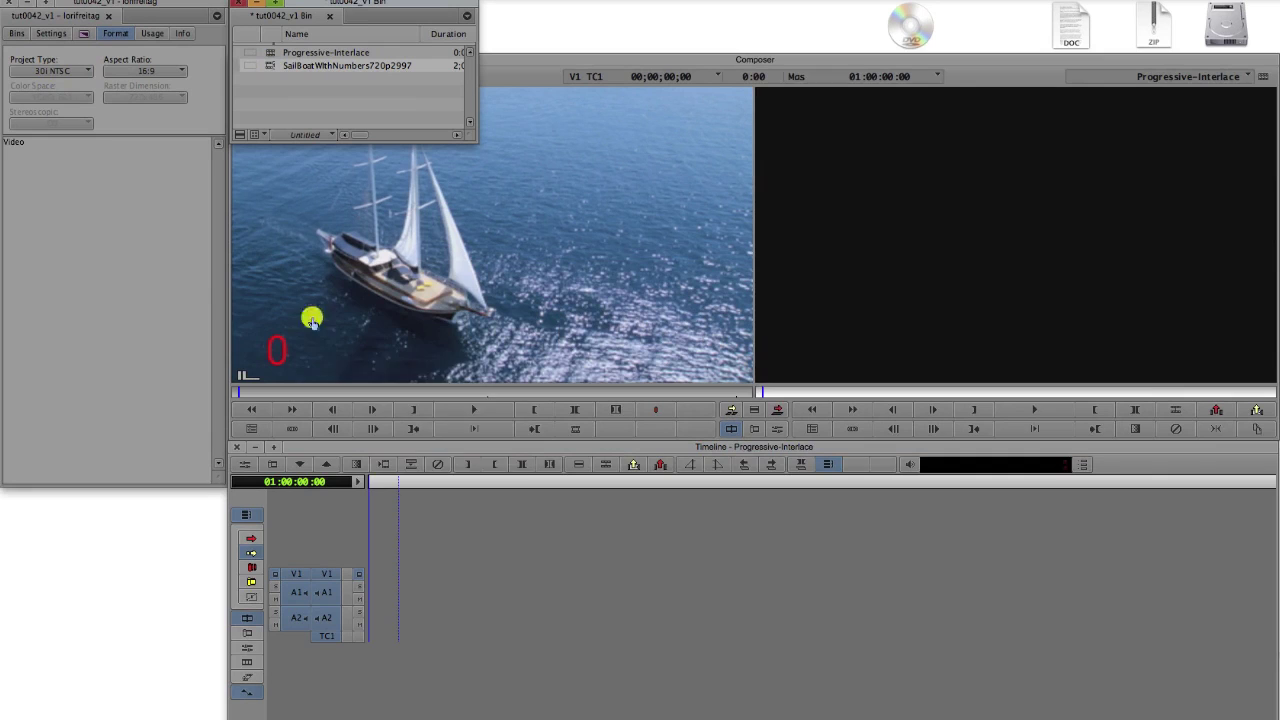
drag(370, 484, 372, 486)
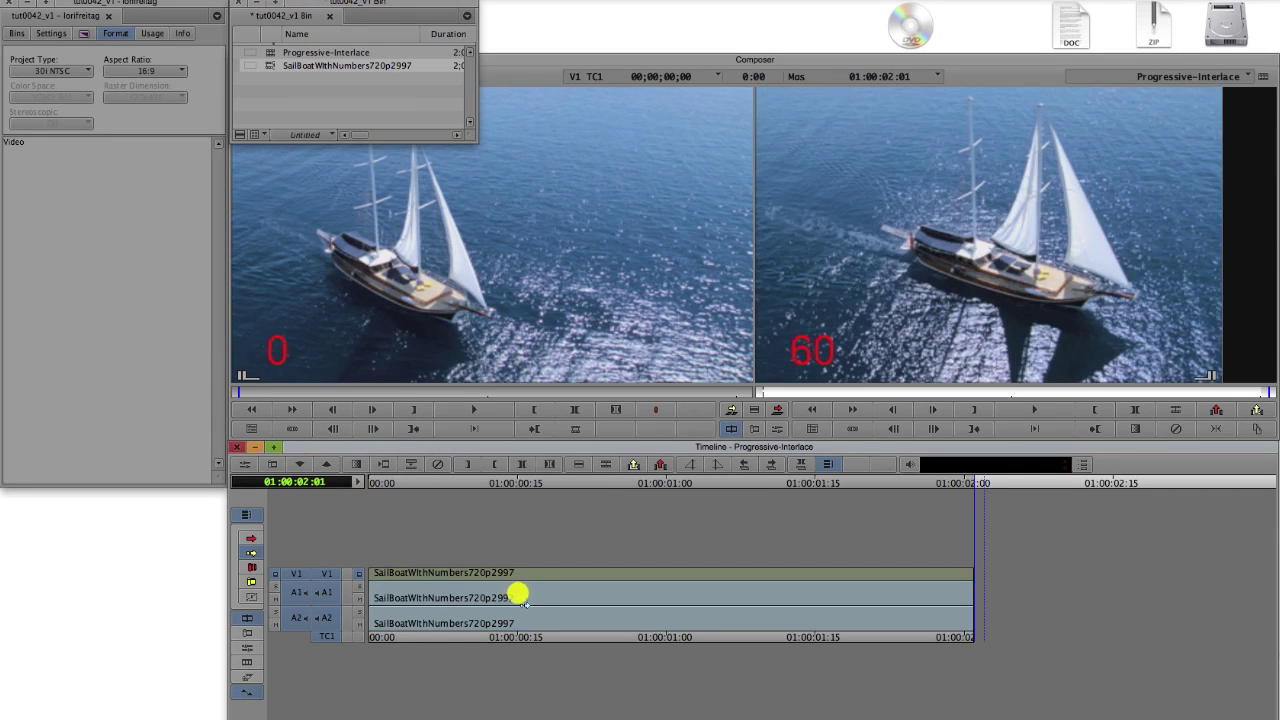
click(80, 33)
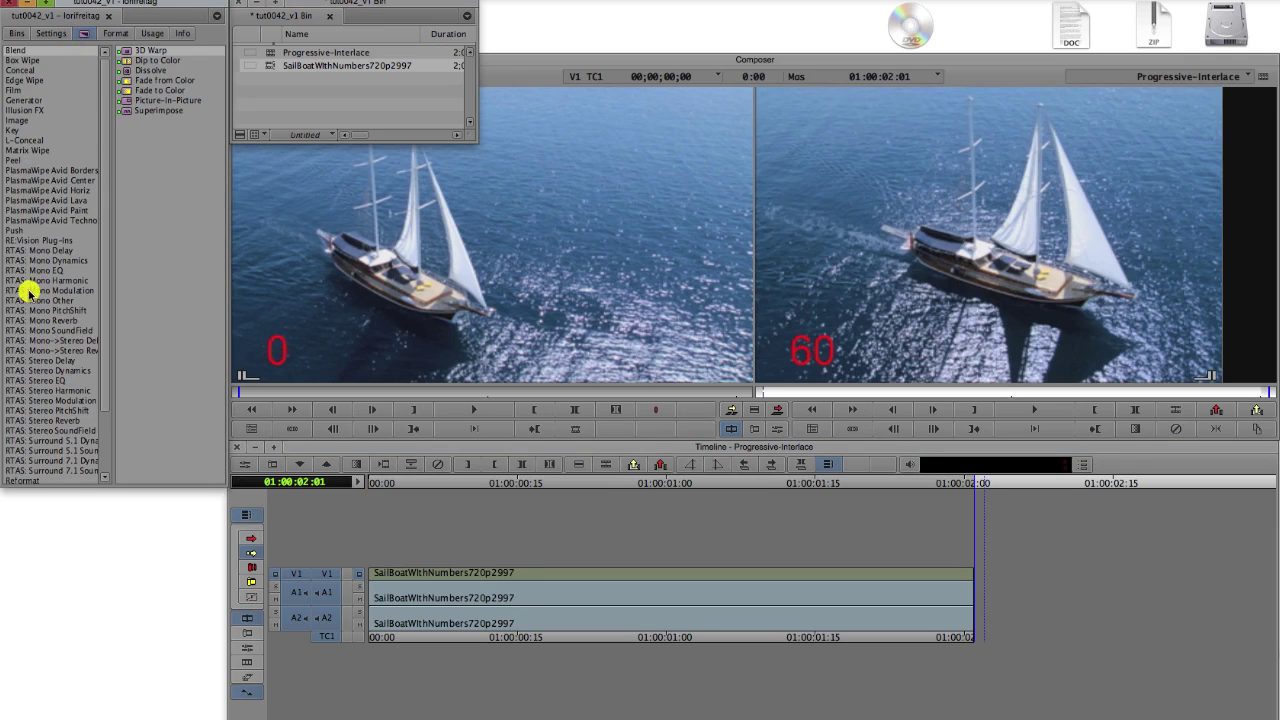
click(52, 242)
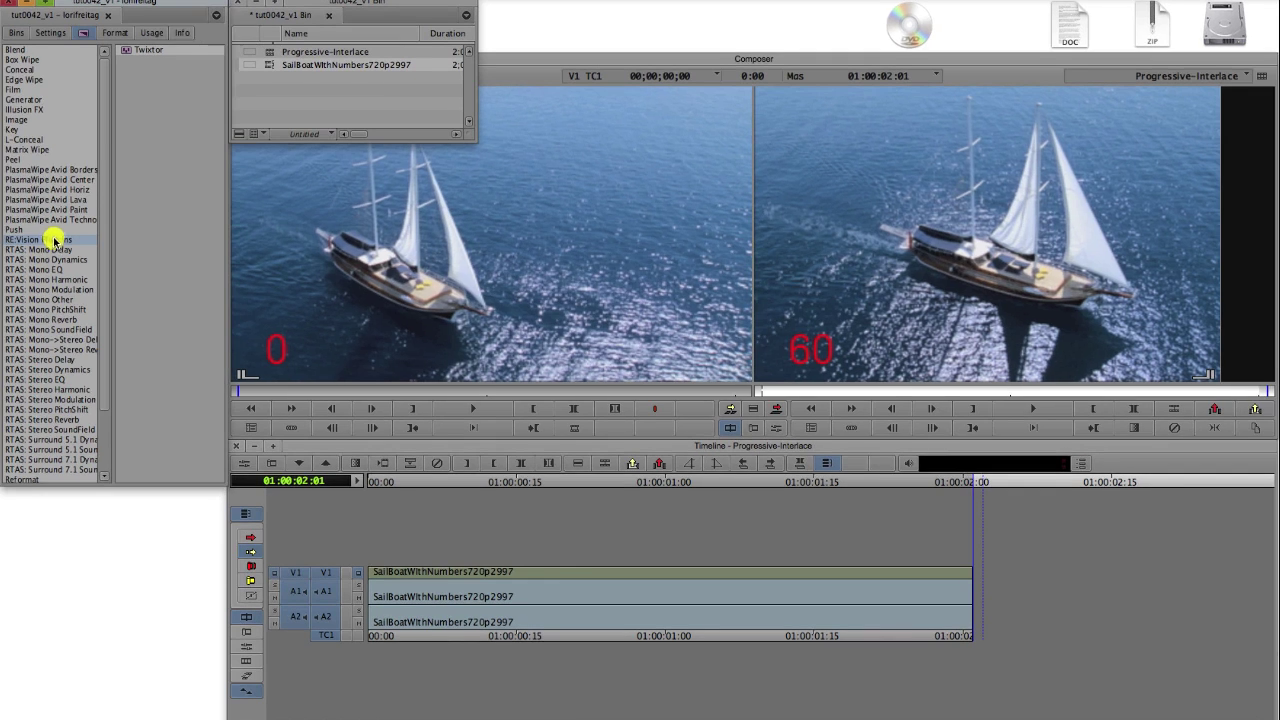
click(540, 573)
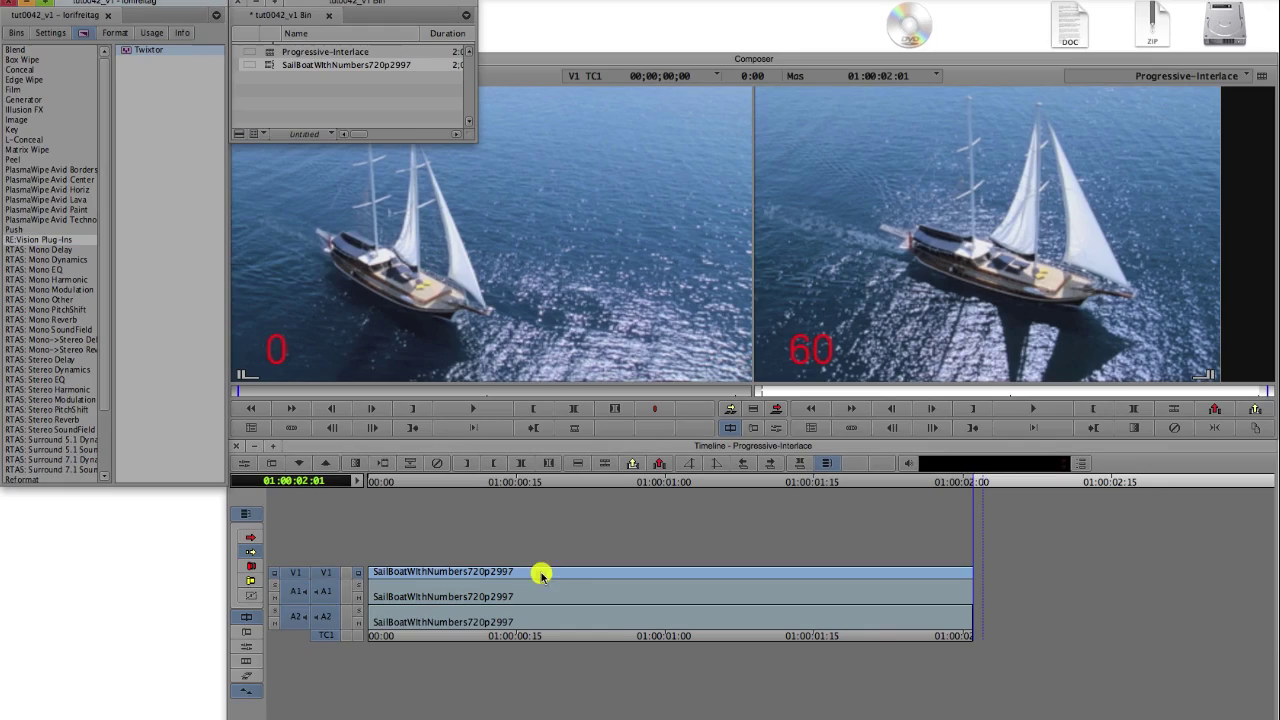
Inside Twixtor's nested track, paste the SailBoat clip repeatedly until ten copies span about 20 seconds.
click(578, 685)
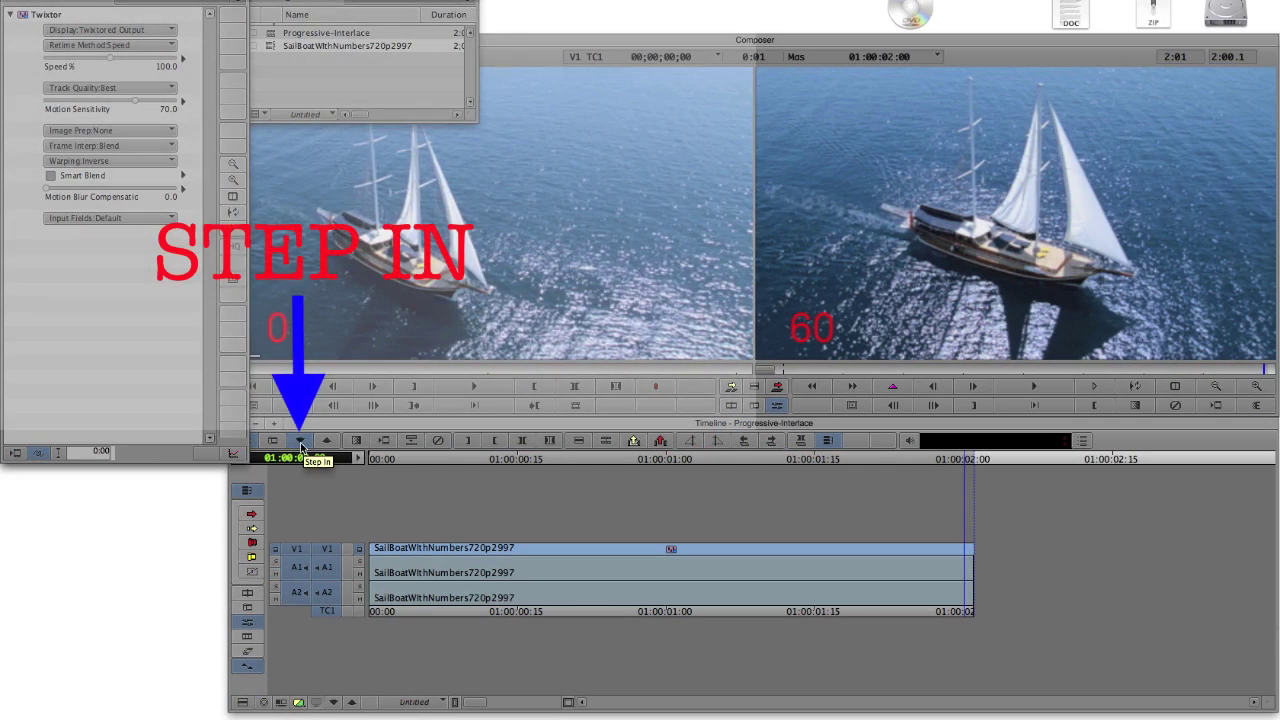
click(300, 441)
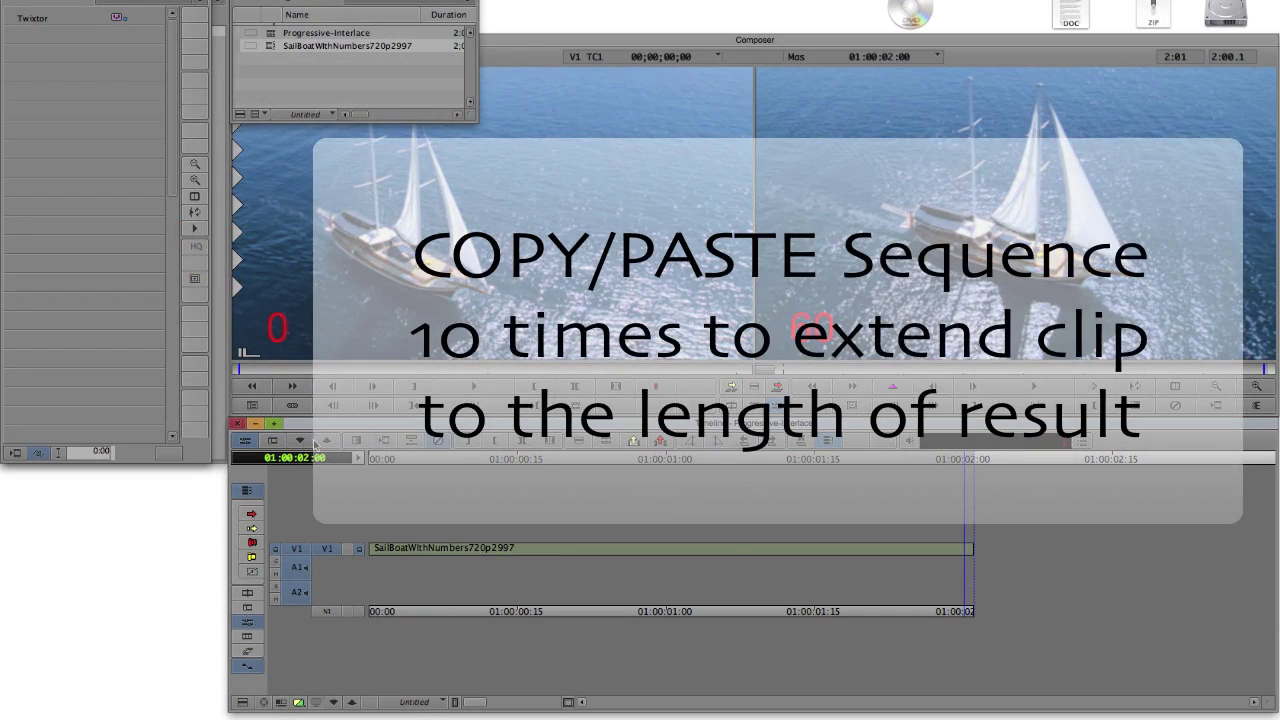
click(719, 551)
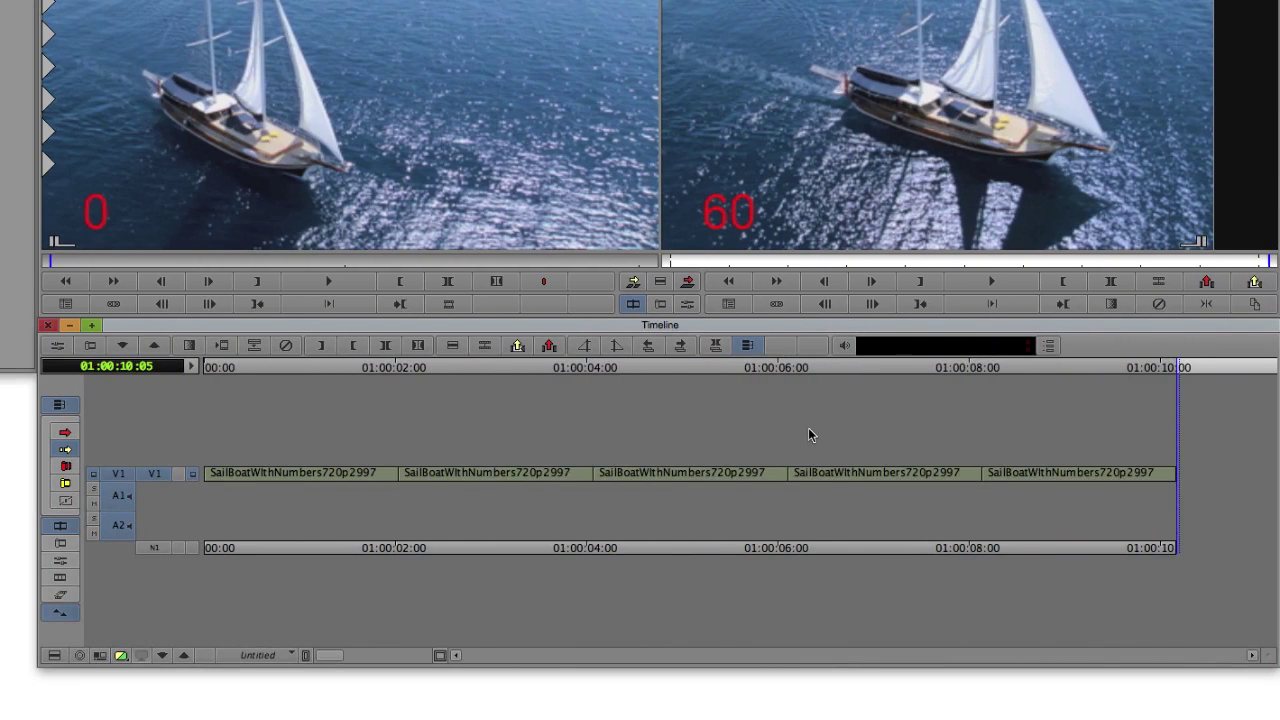
key(super+v)
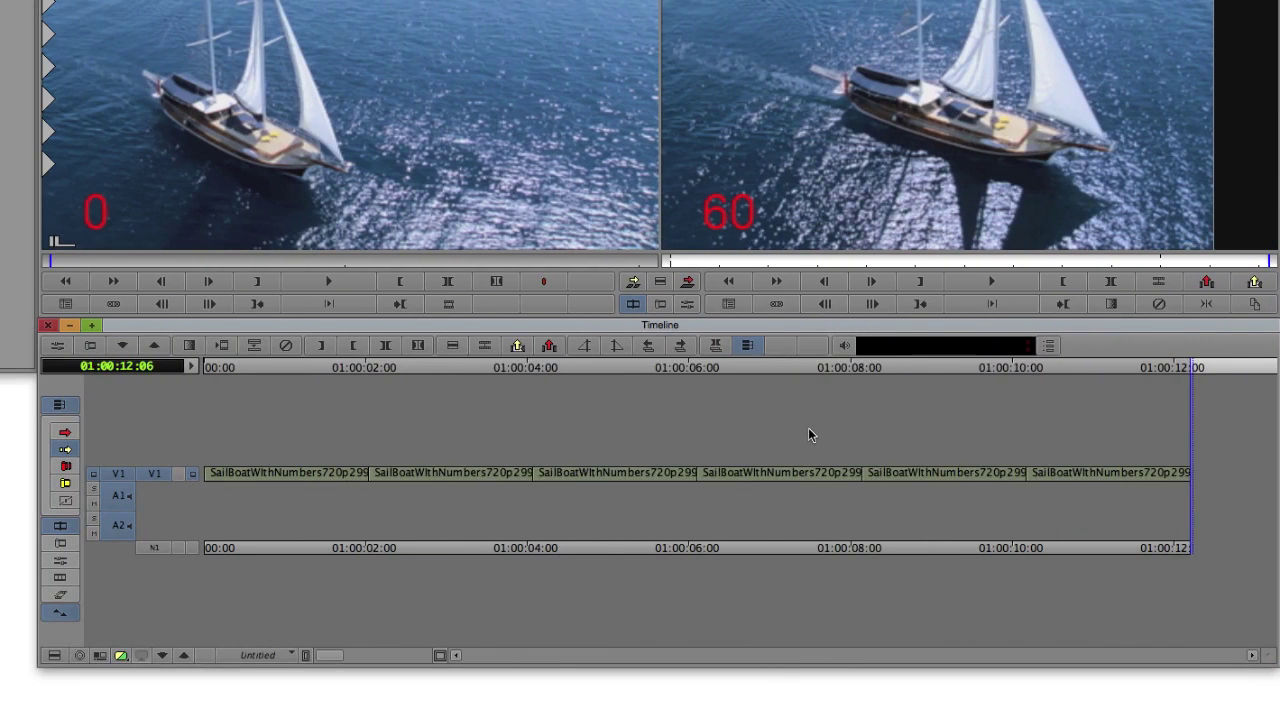
key(super+v)
key(super+v)
key(super+v)
key(super+v)
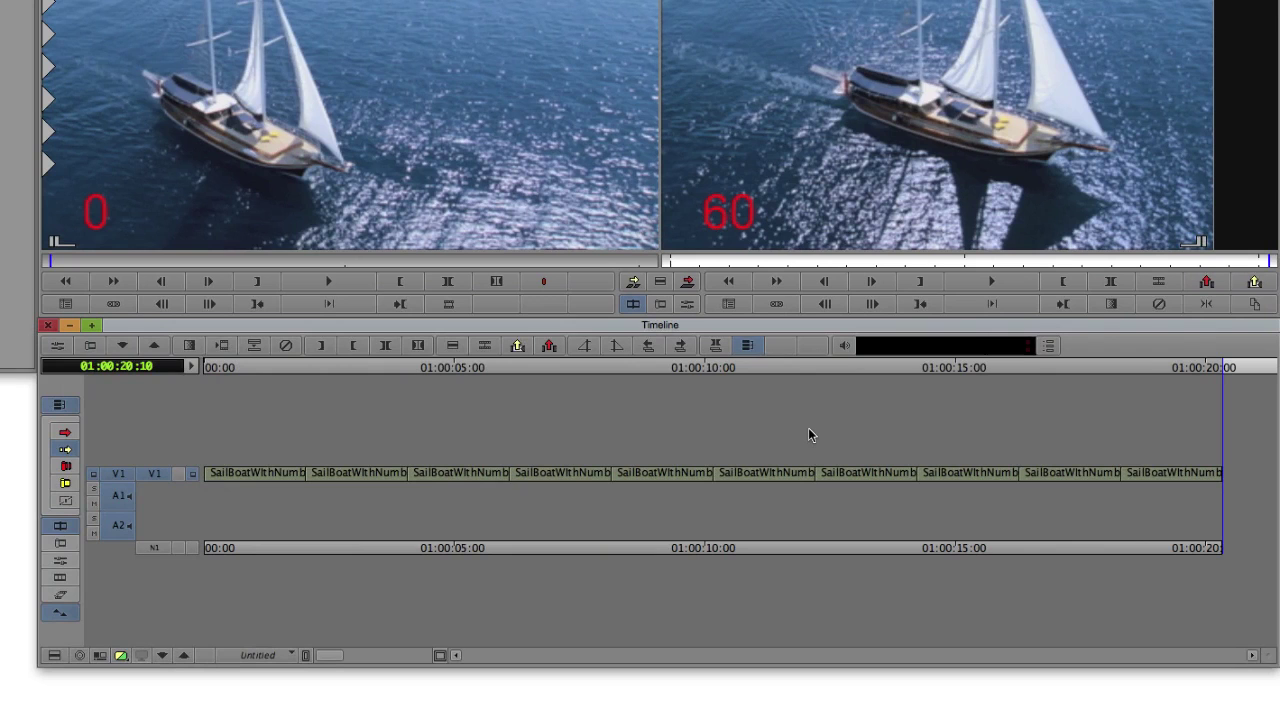
Back on the main sequence, keep Twixtor's Retime Method on Speed with Speed % at 10.
click(155, 346)
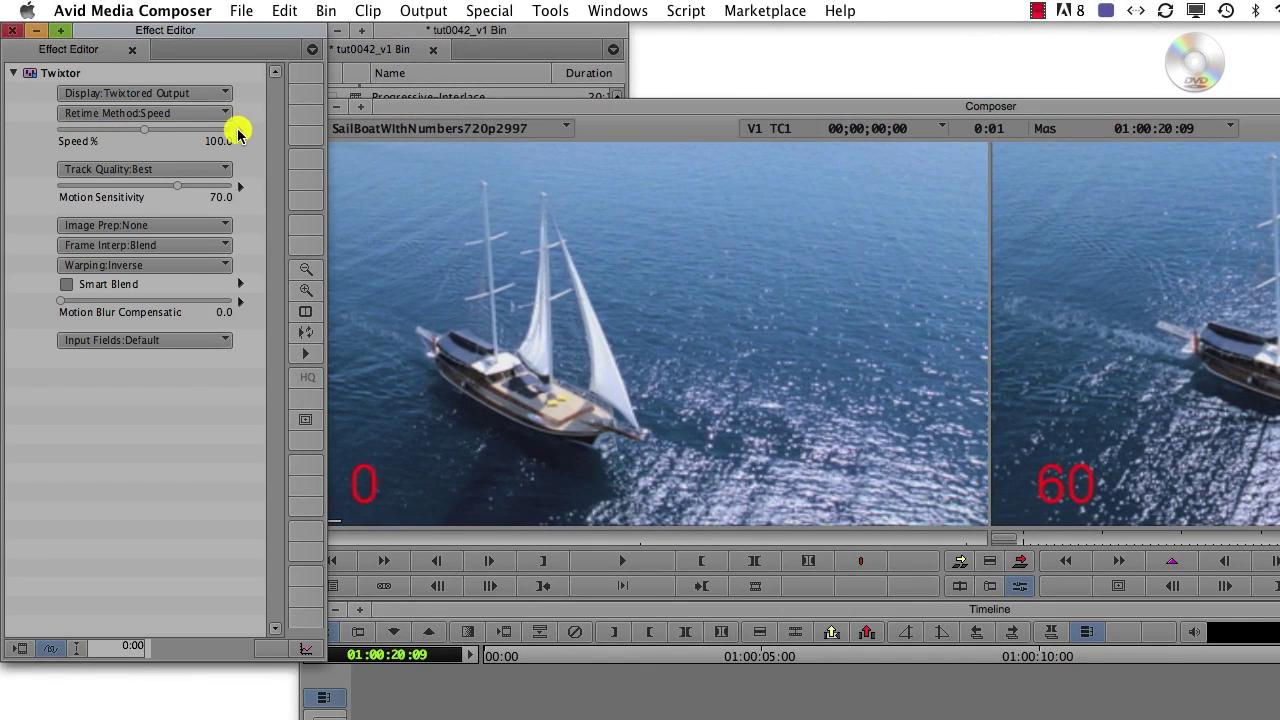
click(140, 113)
click(138, 136)
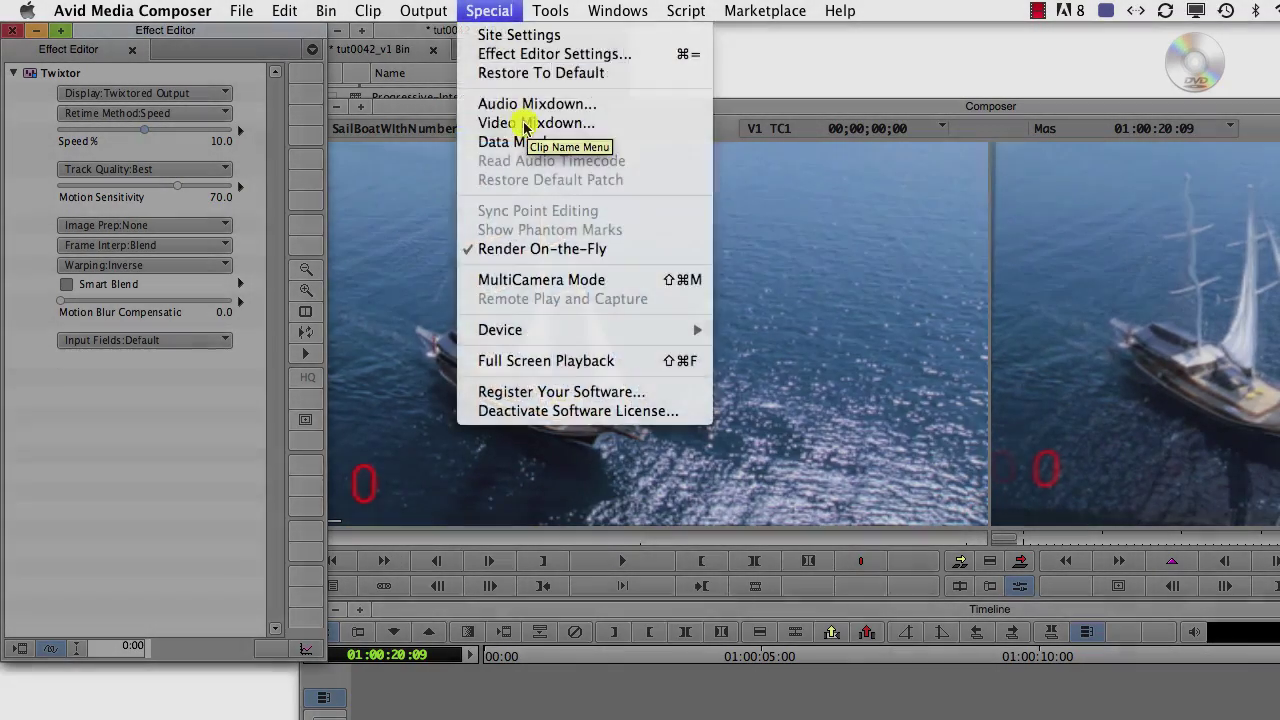
Create a video mixdown of Progressive-Interlace and play it in the source monitor.
click(523, 120)
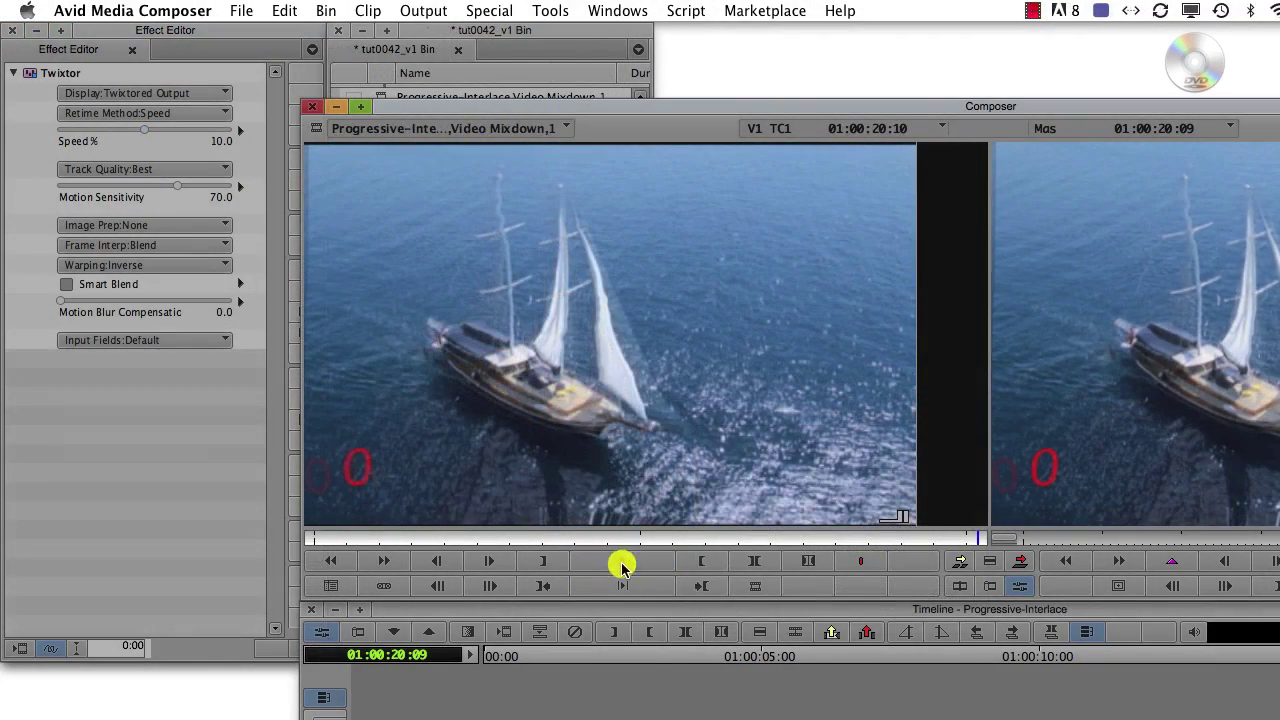
click(622, 561)
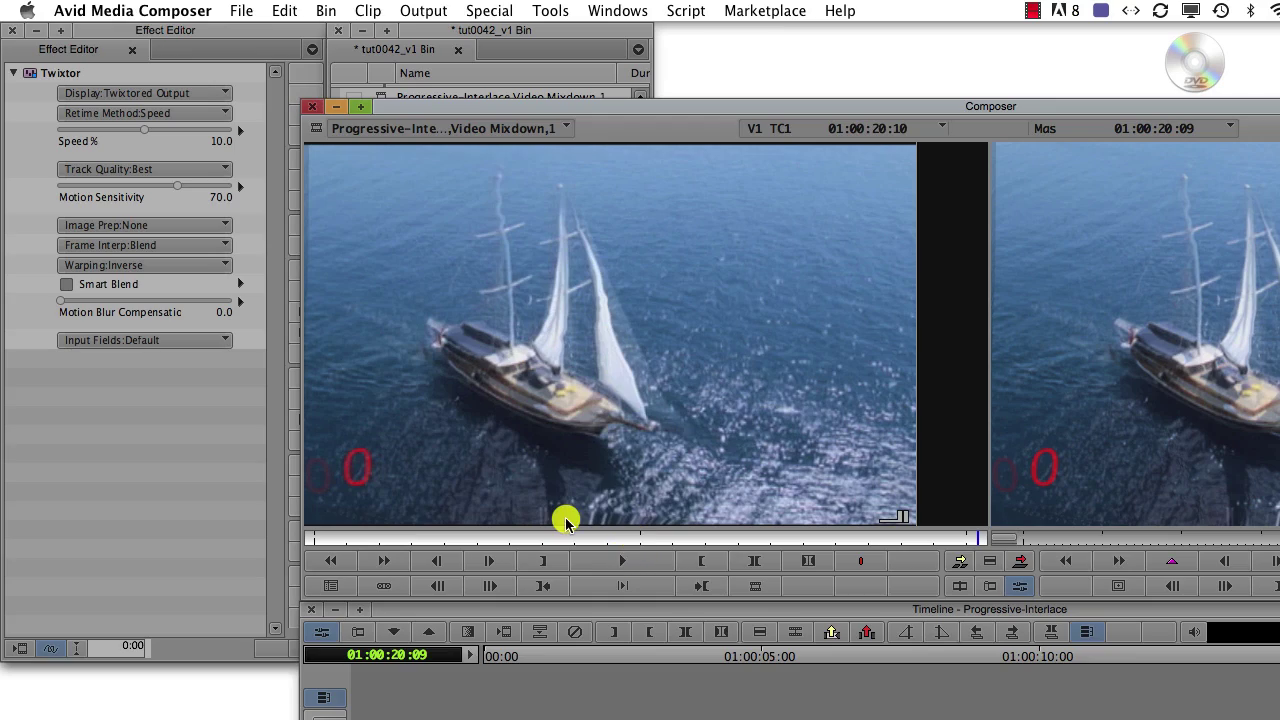
Save the bin and set Twixtor's Input Fields to Progressive.
key(super+s)
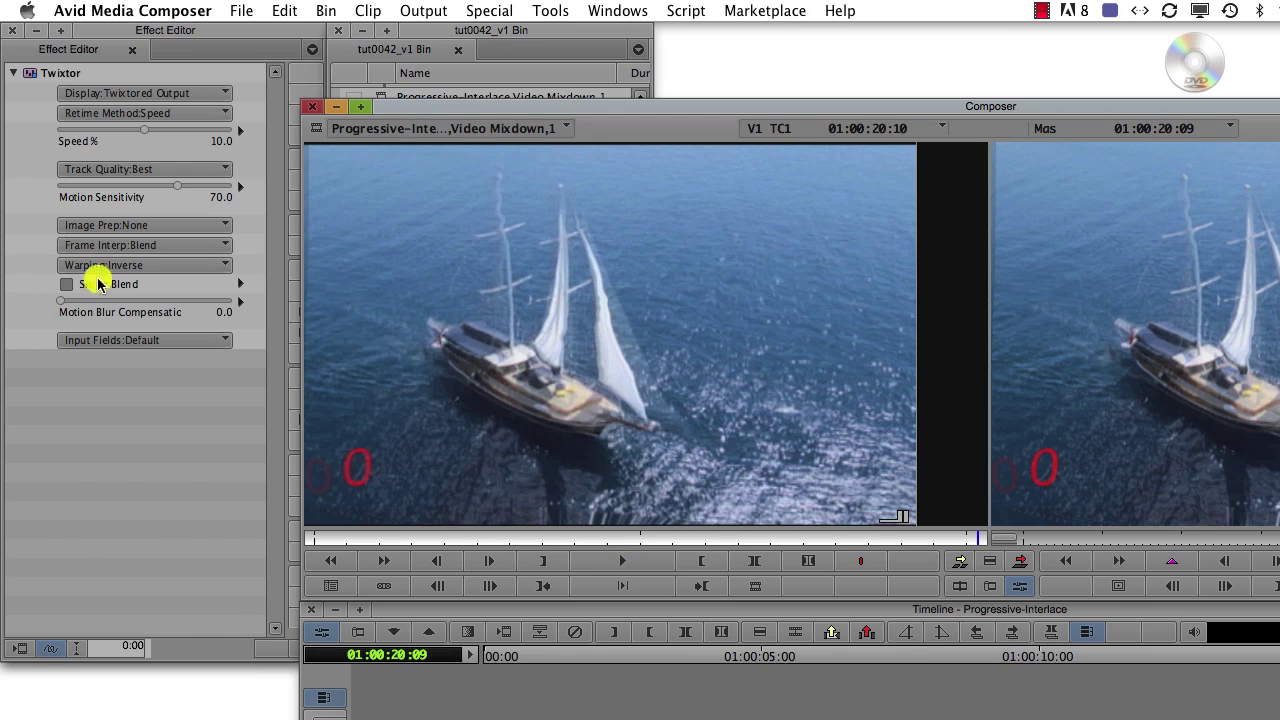
click(111, 340)
click(178, 343)
key(Down)
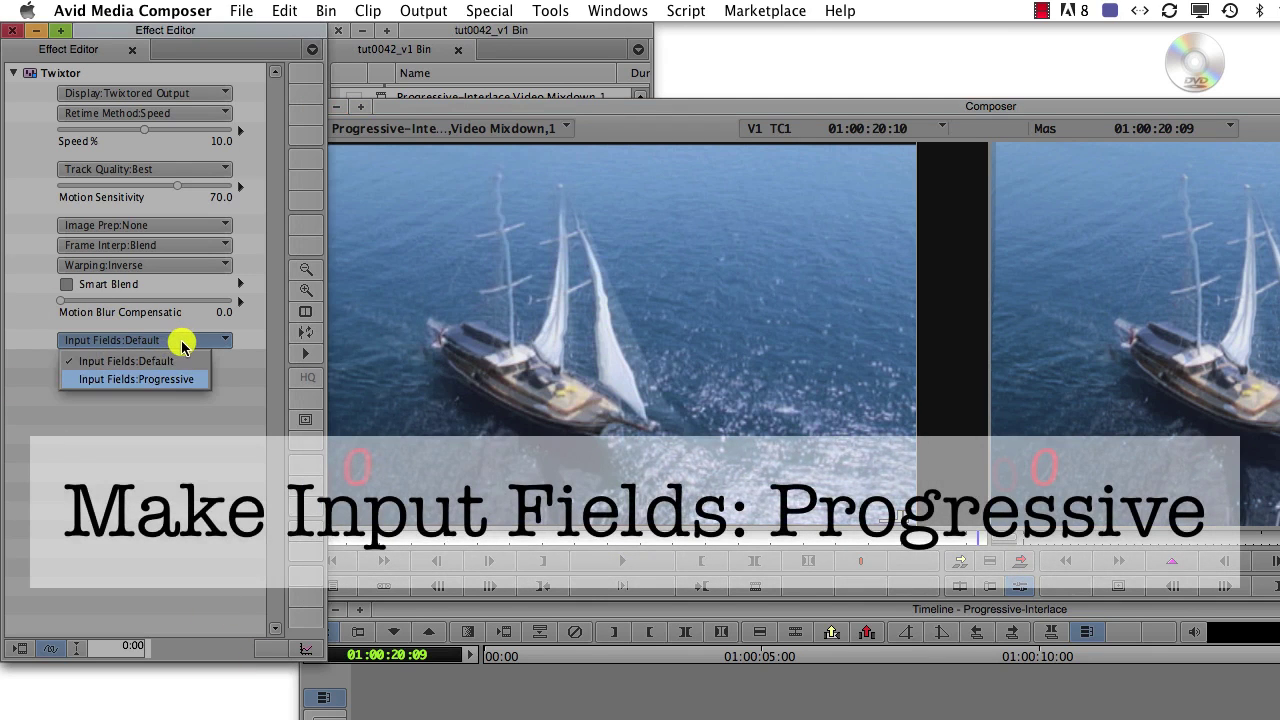
click(180, 381)
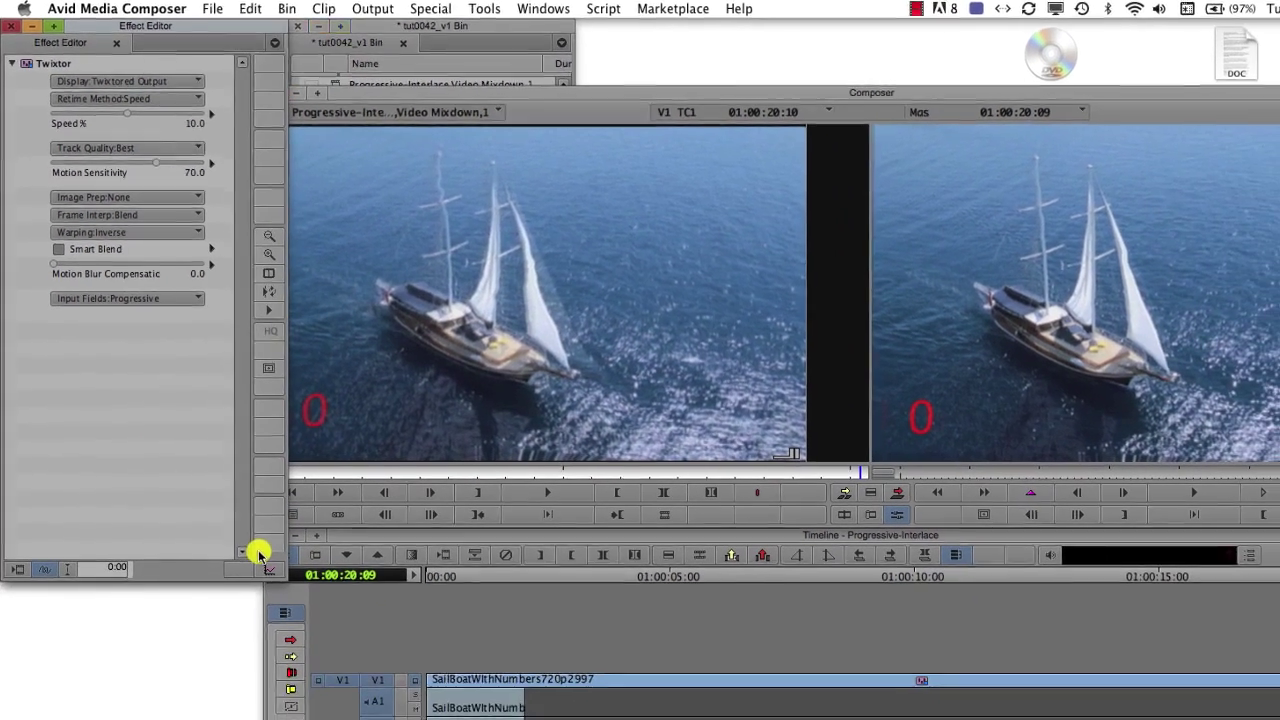
Render a new video mixdown of the sequence from the Special menu.
click(427, 9)
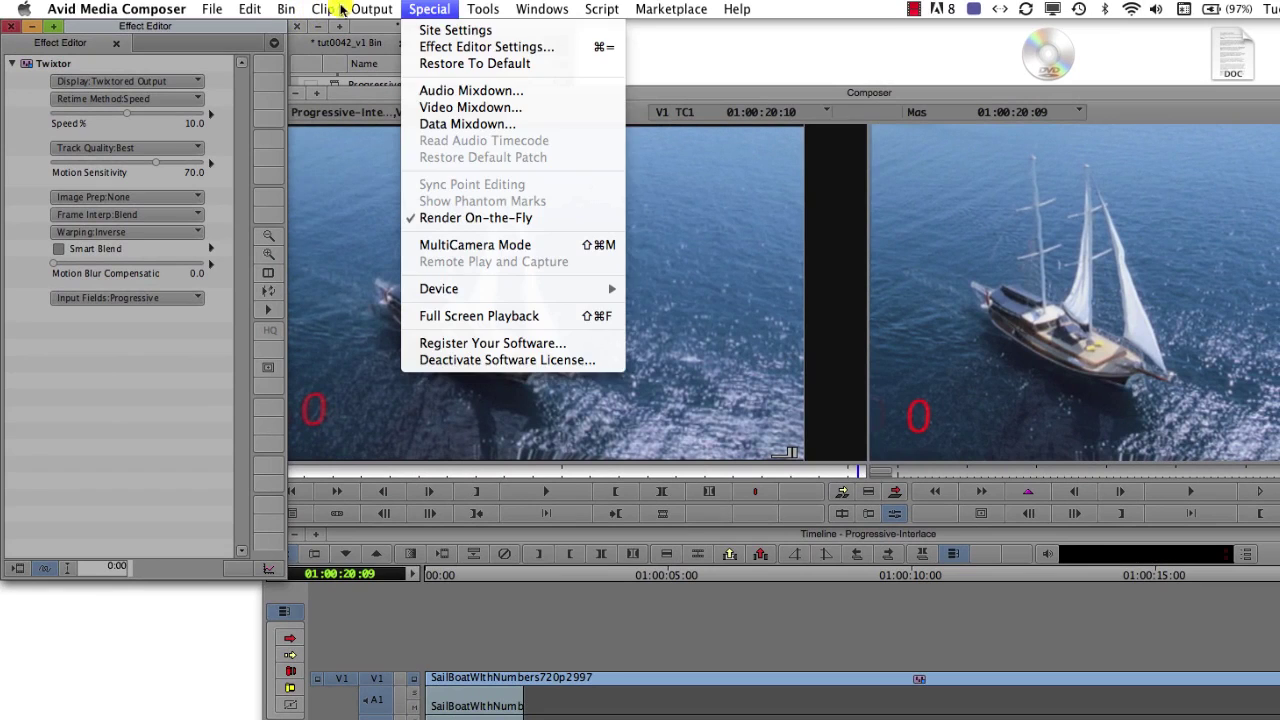
click(441, 104)
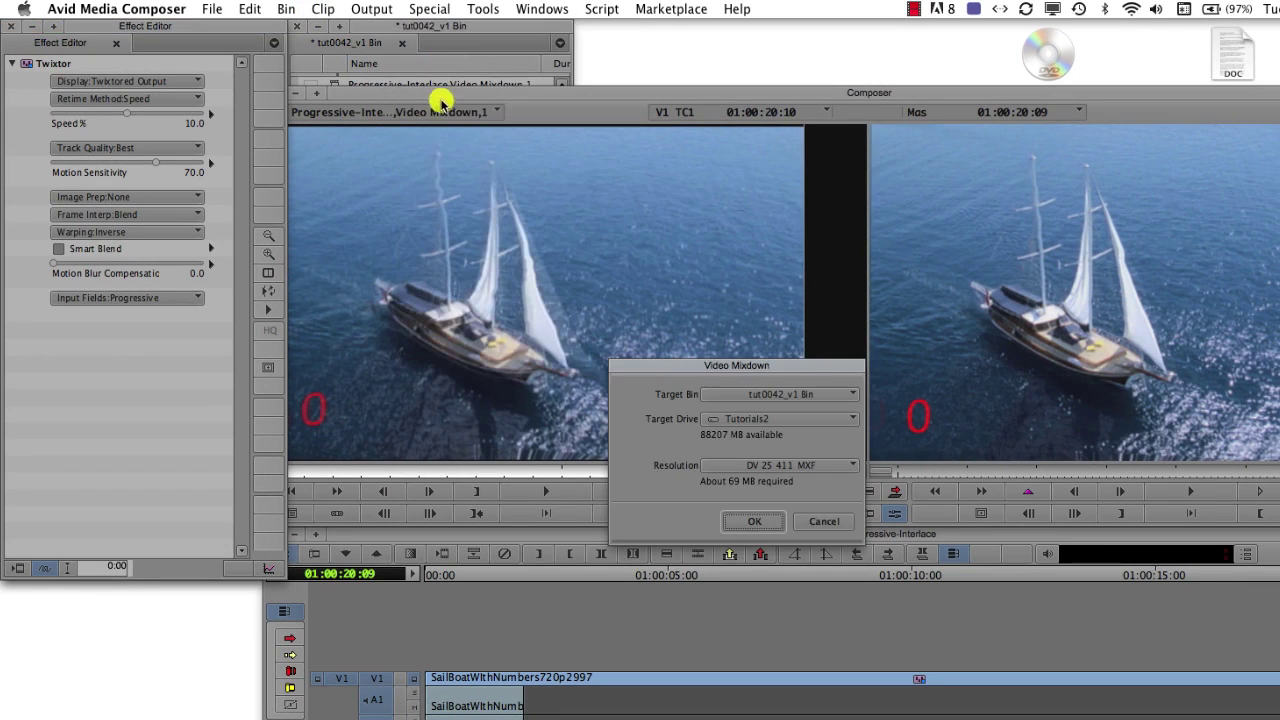
click(757, 521)
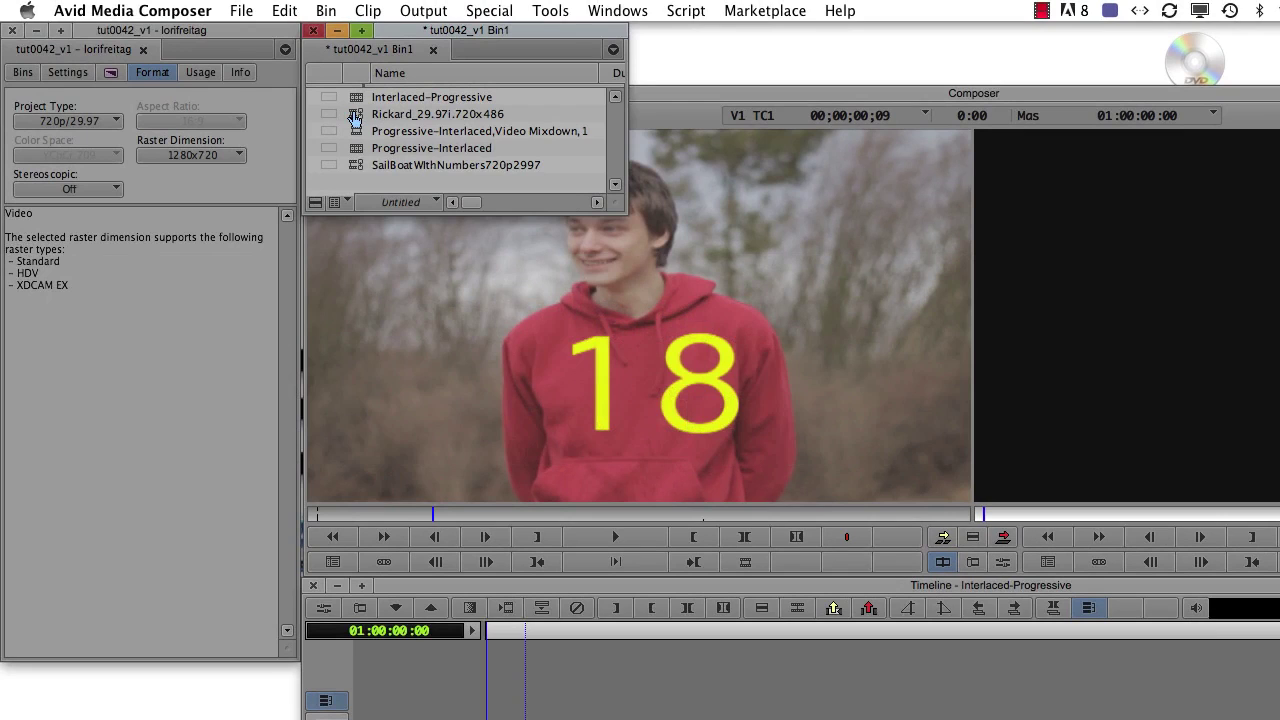
Edit Rickard_29.97i.720x486 onto V1 of Interlaced-Progressive and step through its first frames.
click(355, 115)
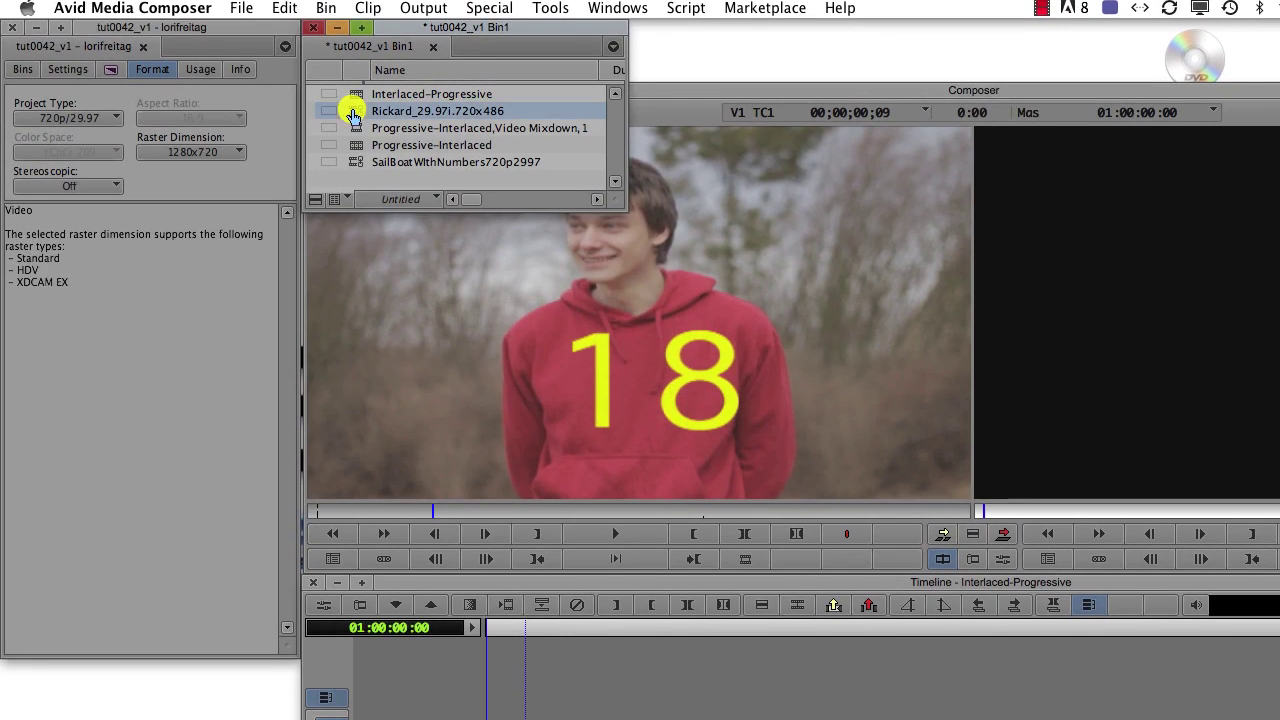
drag(355, 113, 646, 614)
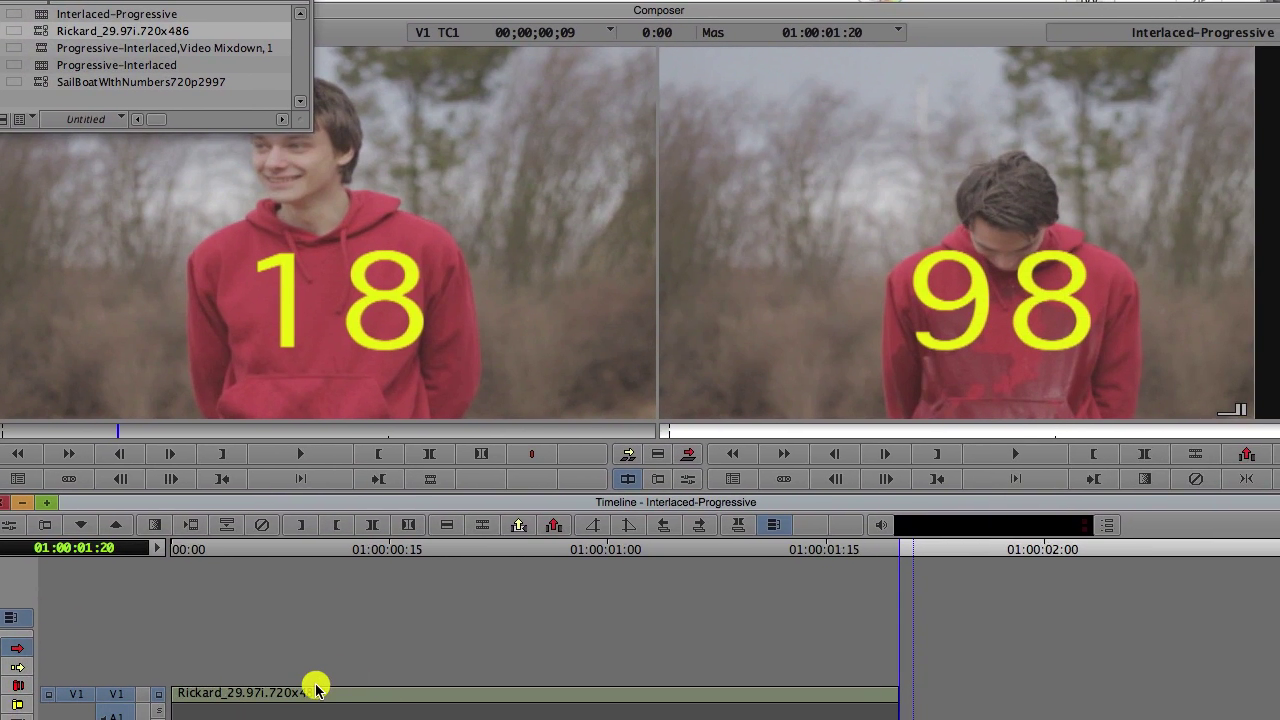
click(603, 352)
key(Home)
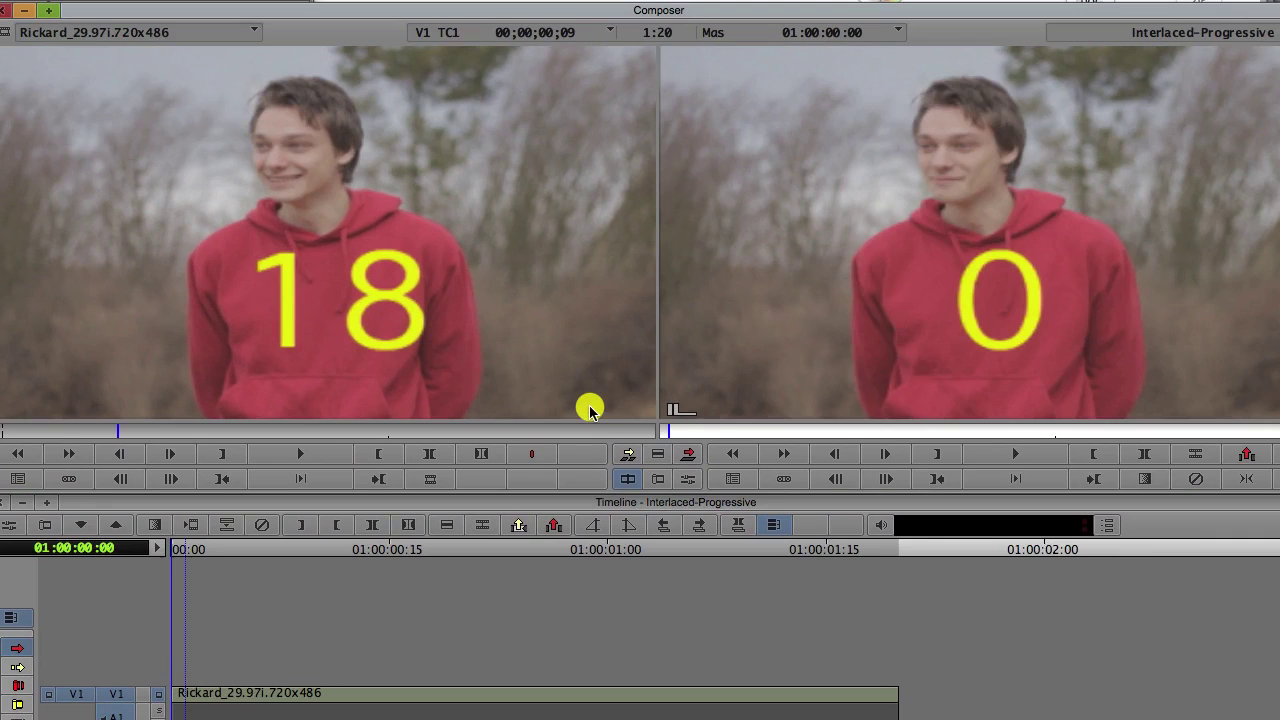
key(Right)
key(Right)
key(Right)
key(Right)
key(Right)
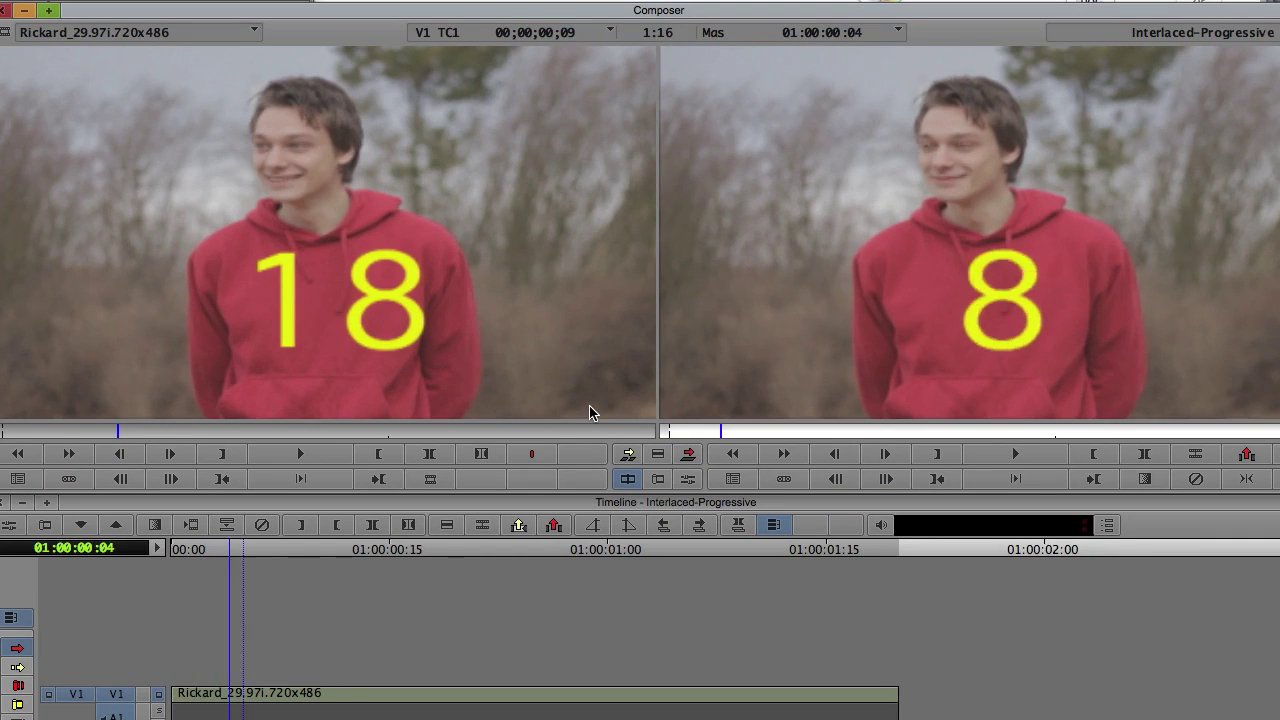
key(Right)
key(Right)
key(Right)
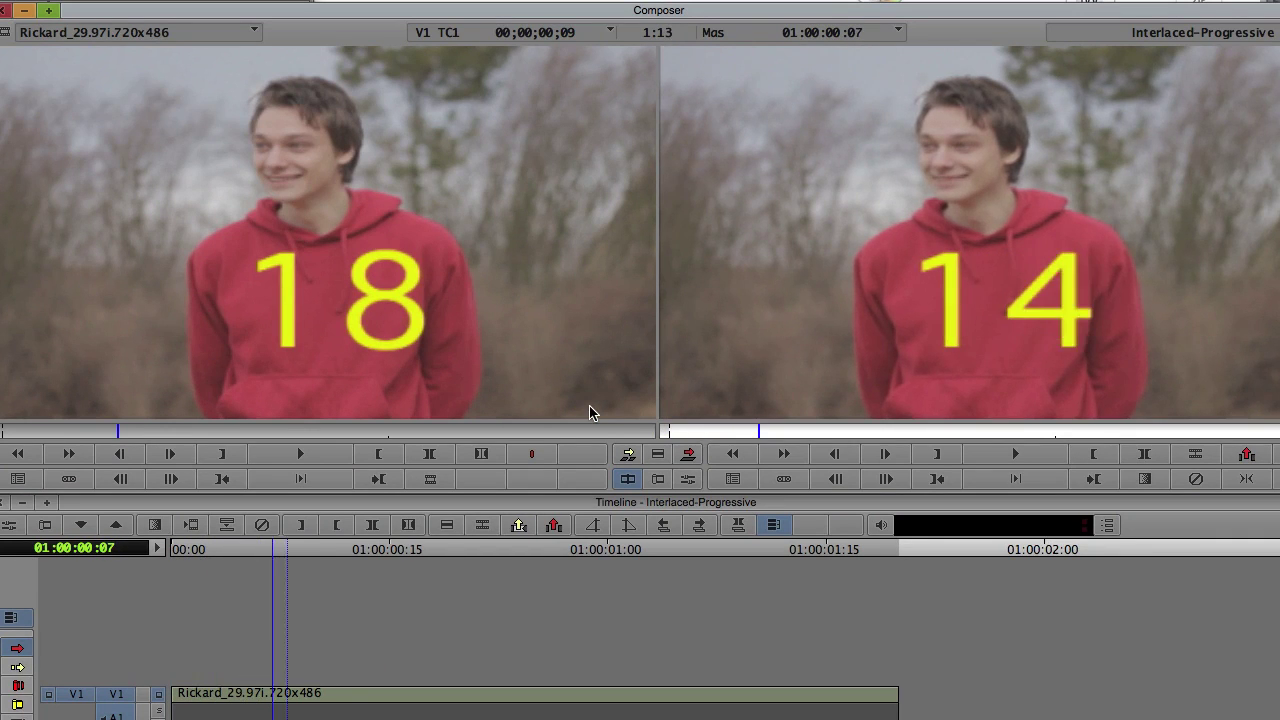
key(super+0)
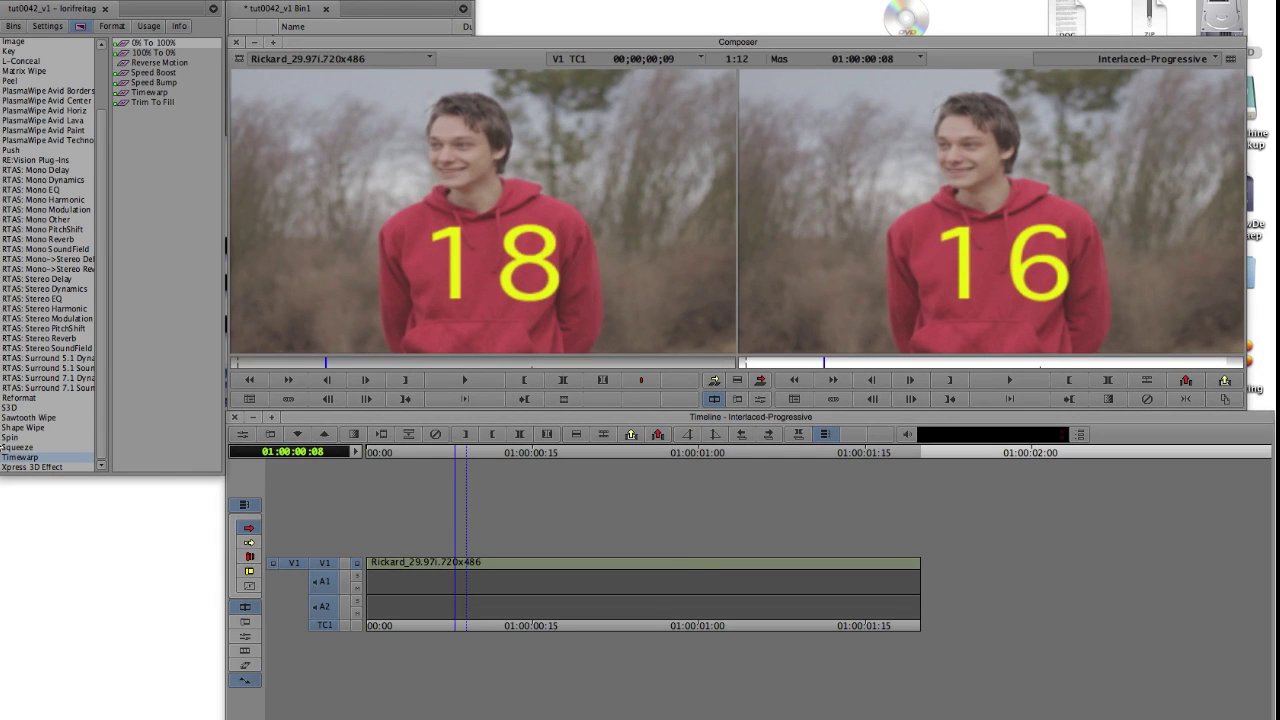
Drop the Timewarp effect onto the Rickard clip on V1.
drag(12, 463, 559, 565)
drag(152, 92, 482, 560)
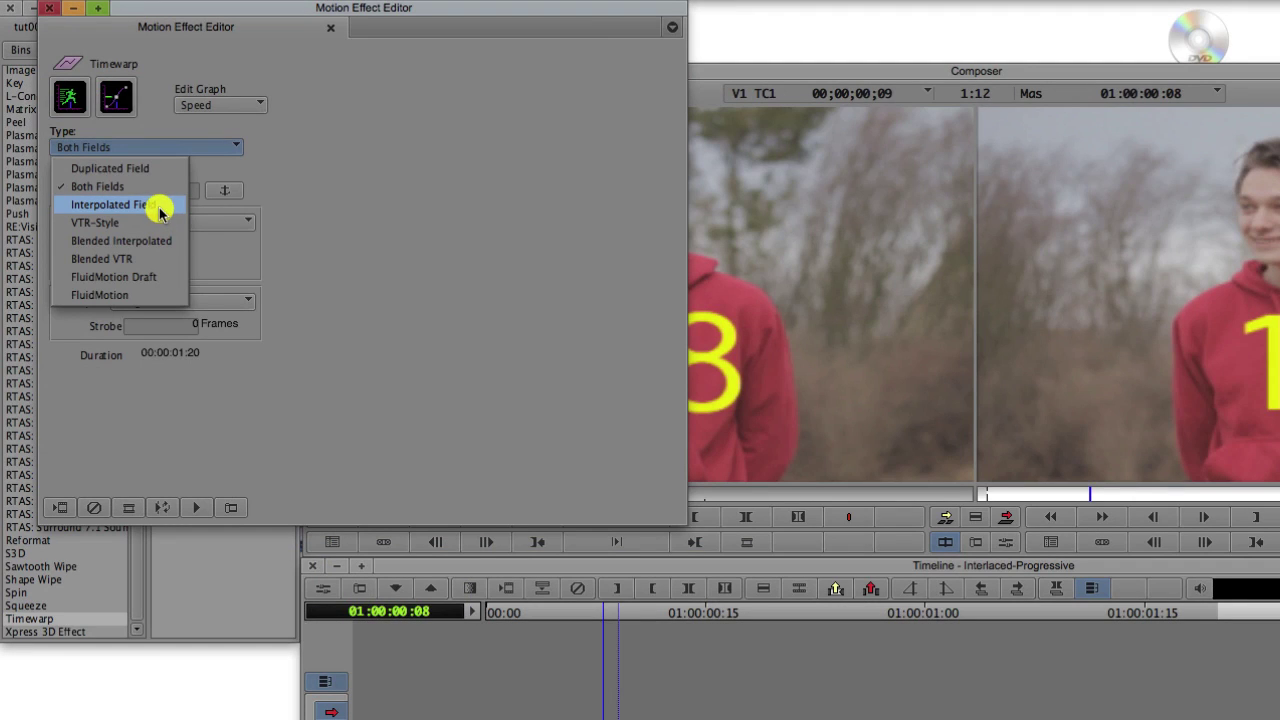
Set Timewarp Type to Interpolated Field and Source to Interlaced, keeping Output Progressive.
click(160, 206)
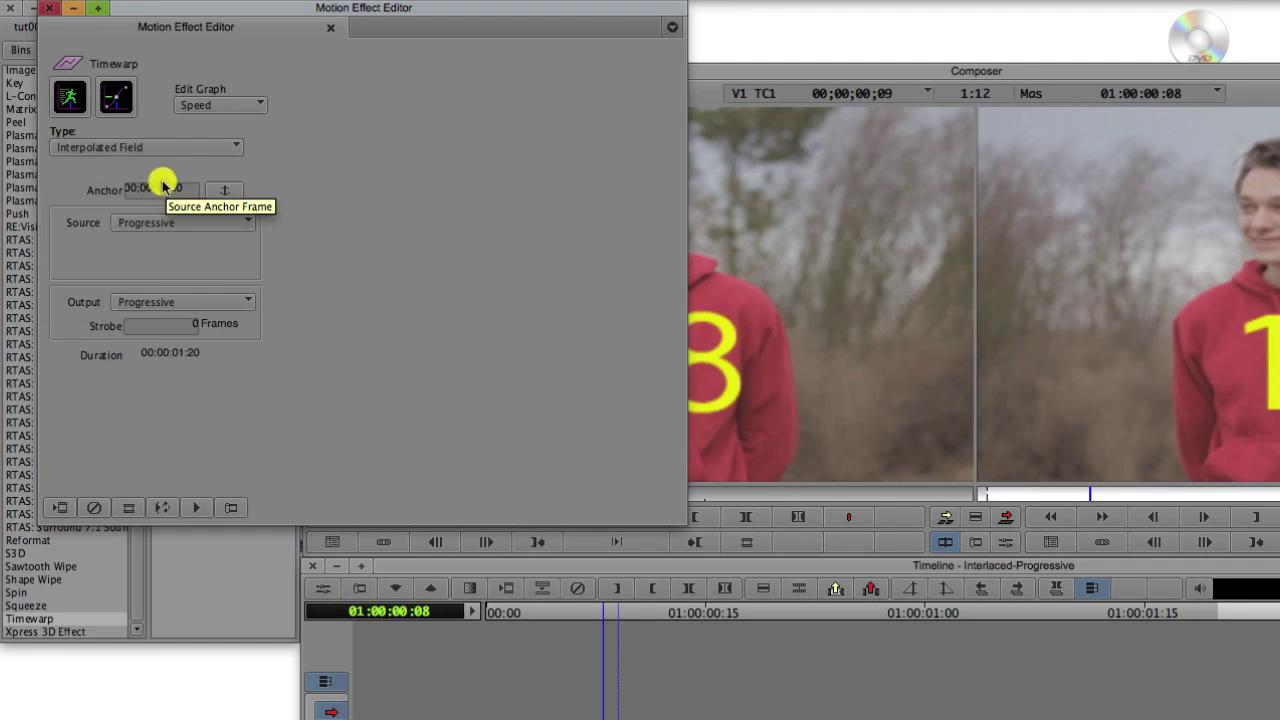
click(190, 228)
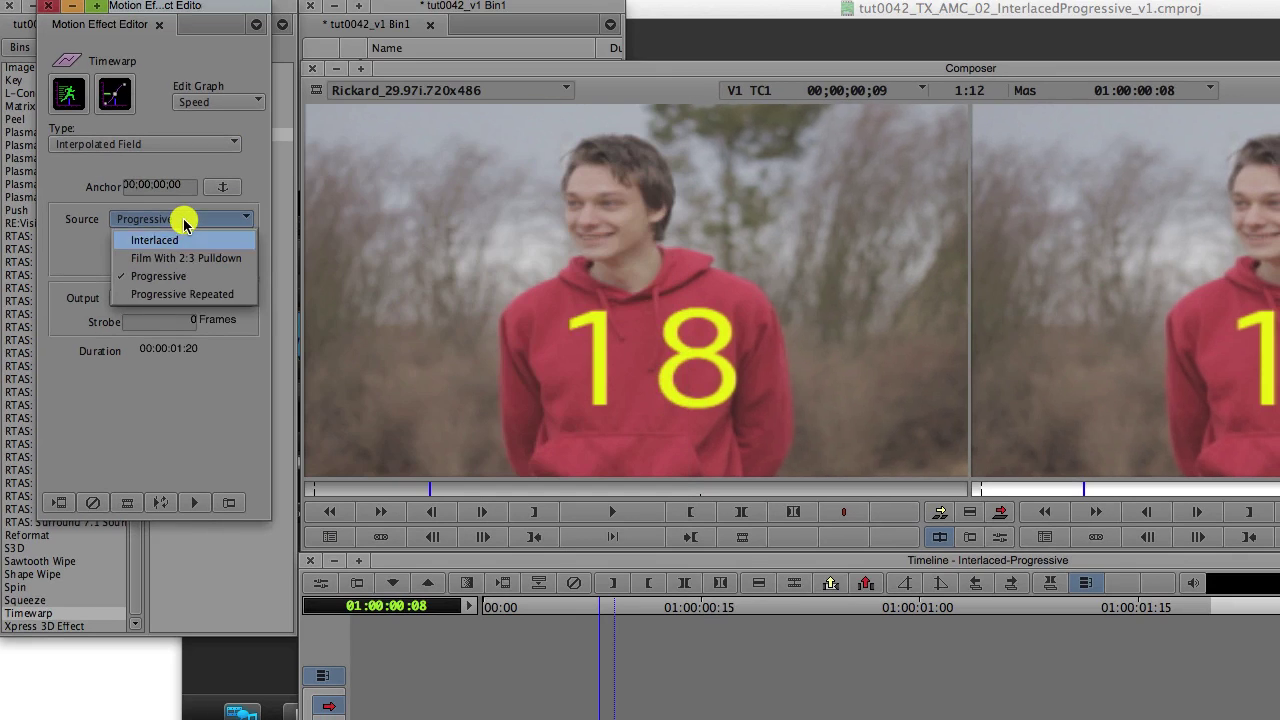
click(165, 243)
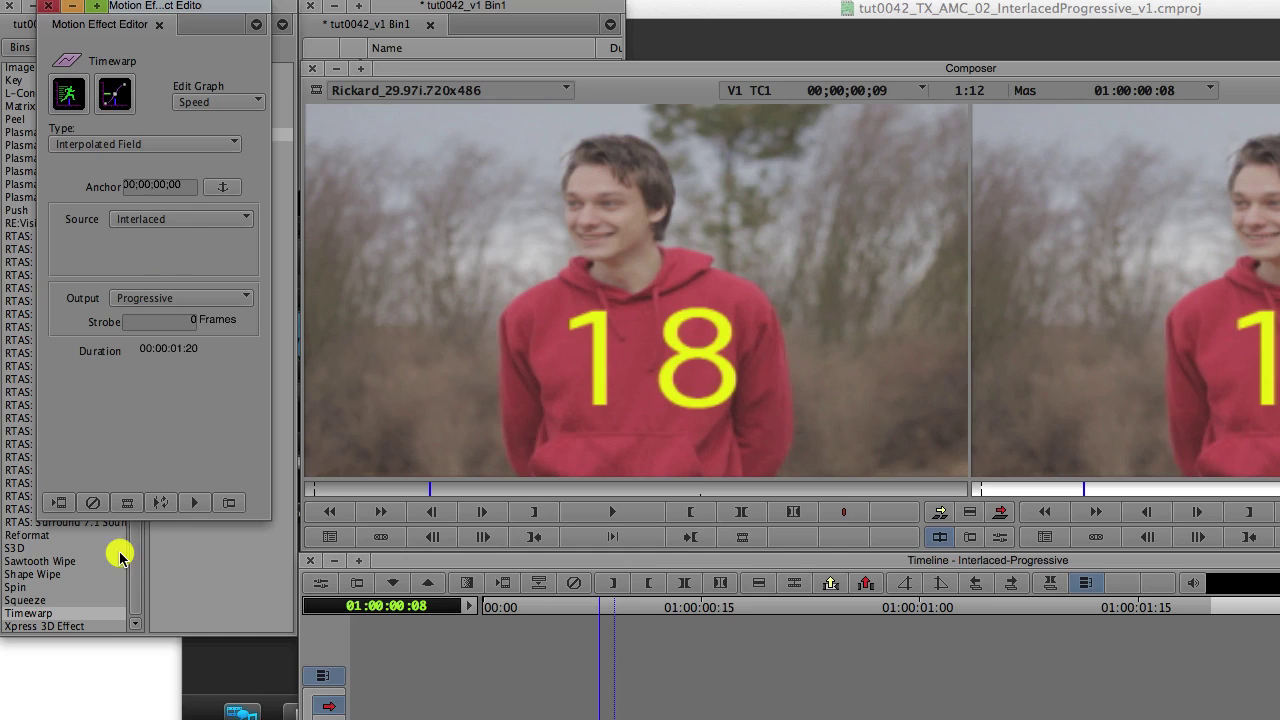
click(150, 298)
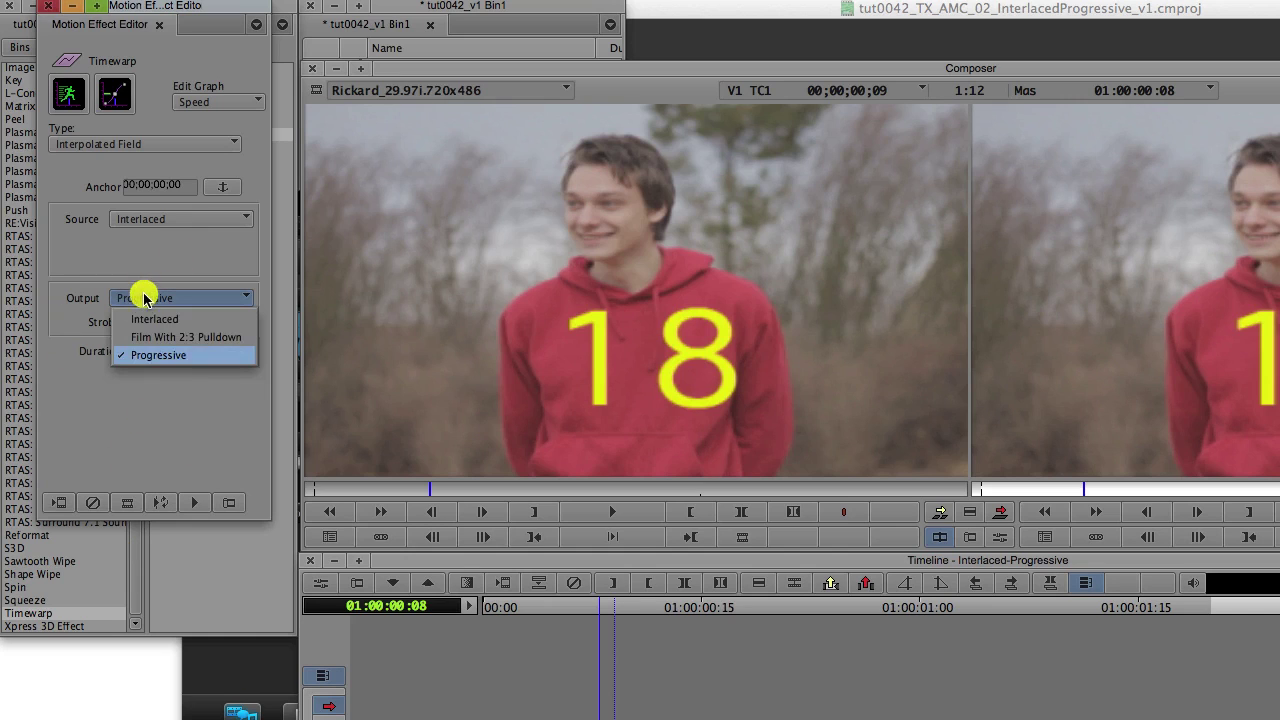
click(144, 298)
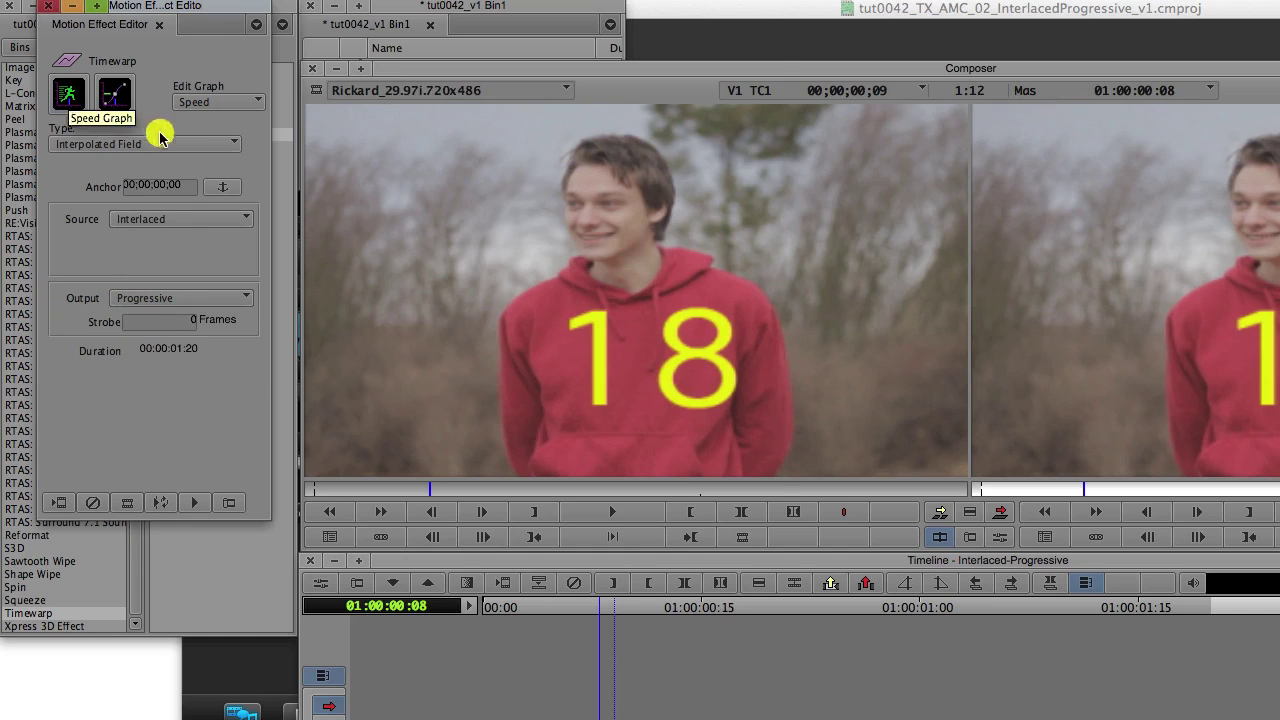
In the Speed Graph, set the Timewarp speed to 50% from the start of the effect.
click(112, 104)
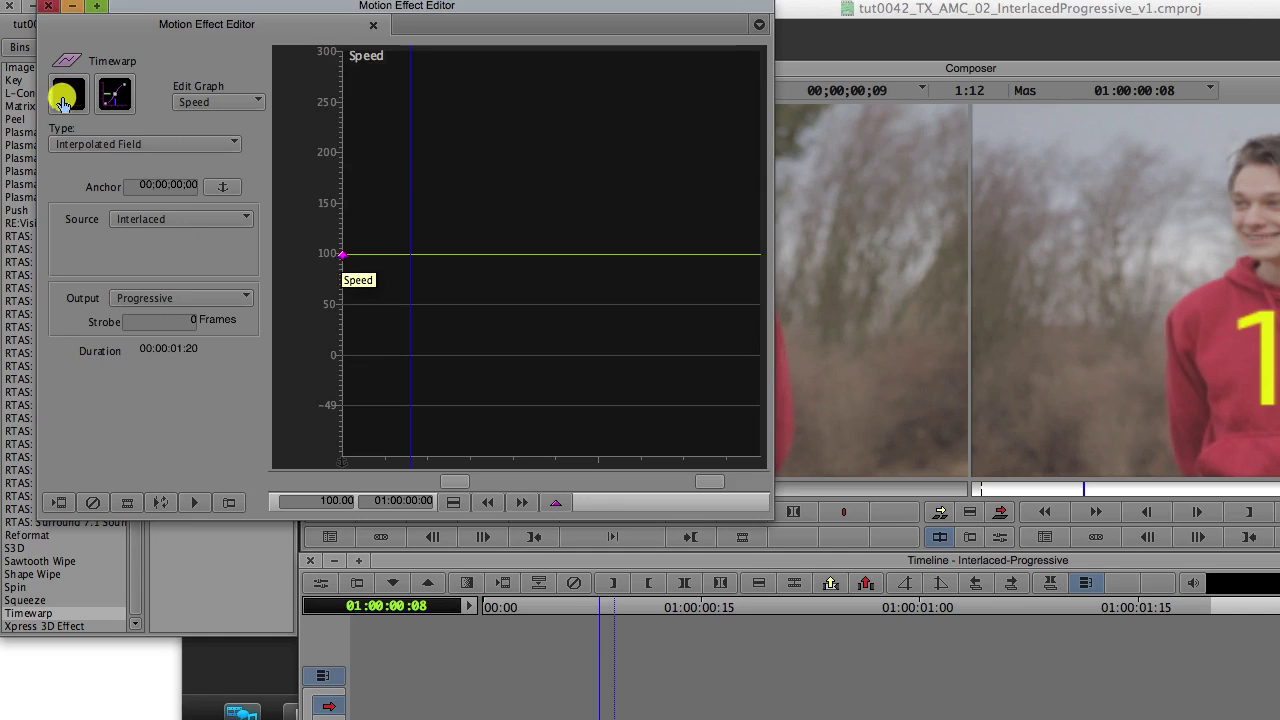
key(Home)
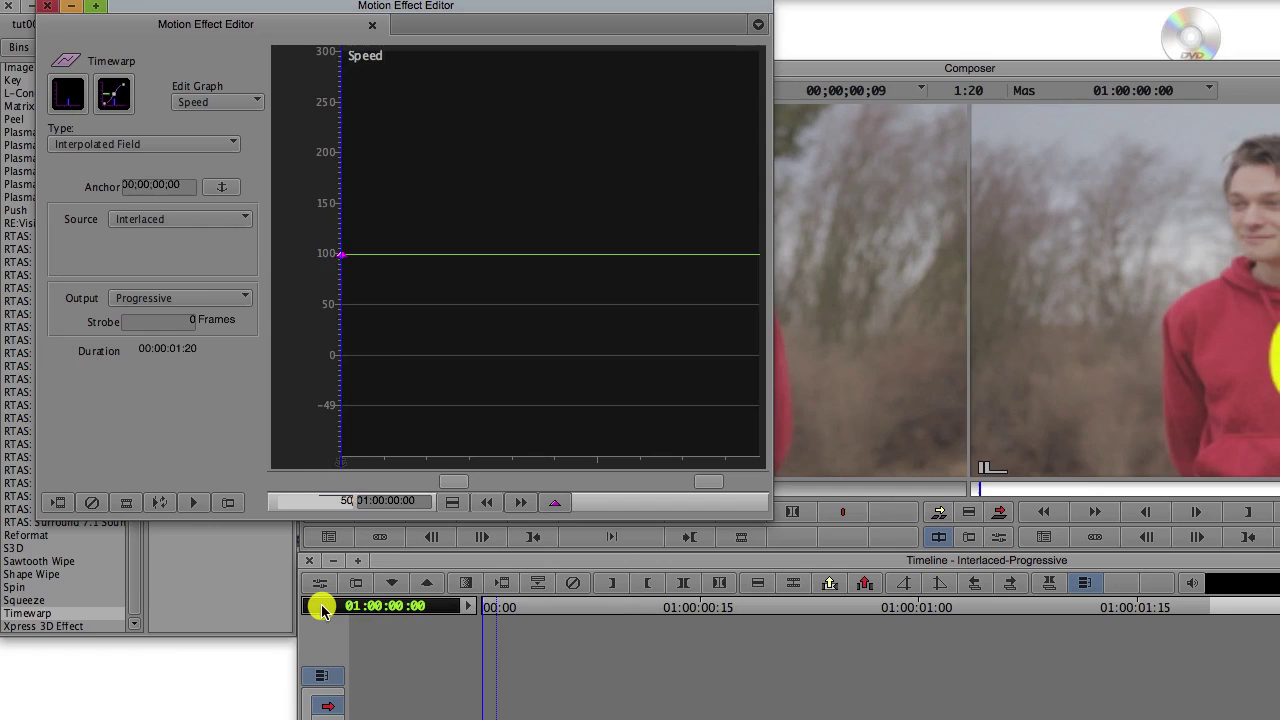
key(Return)
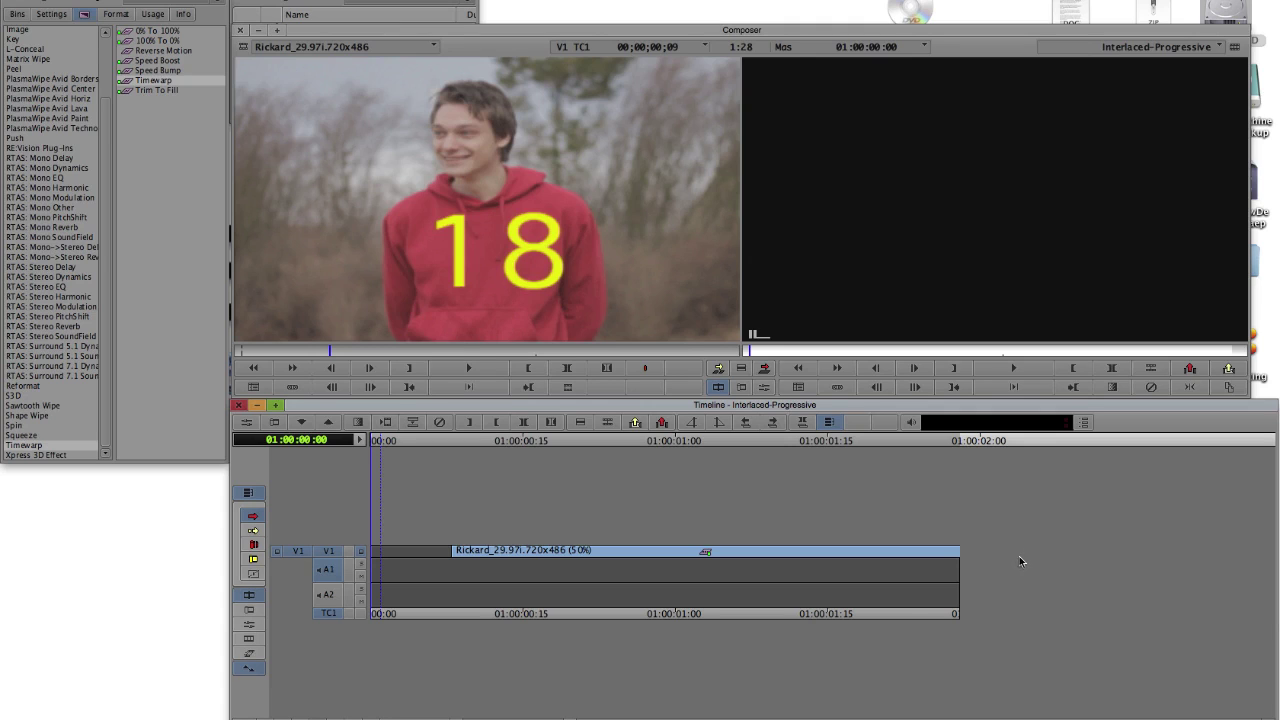
Go to the 50% clip's end near 01:00:02:19, check it in Effect Mode, then exit.
click(212, 2)
click(240, 5)
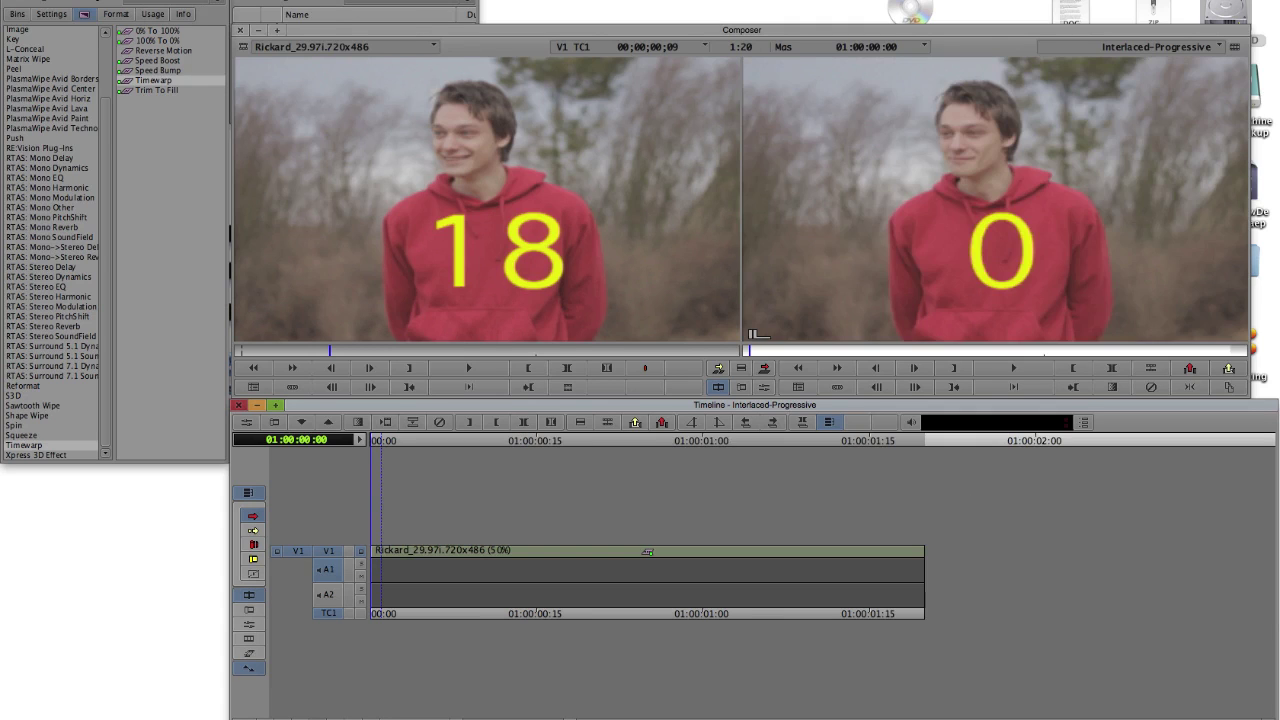
key(End)
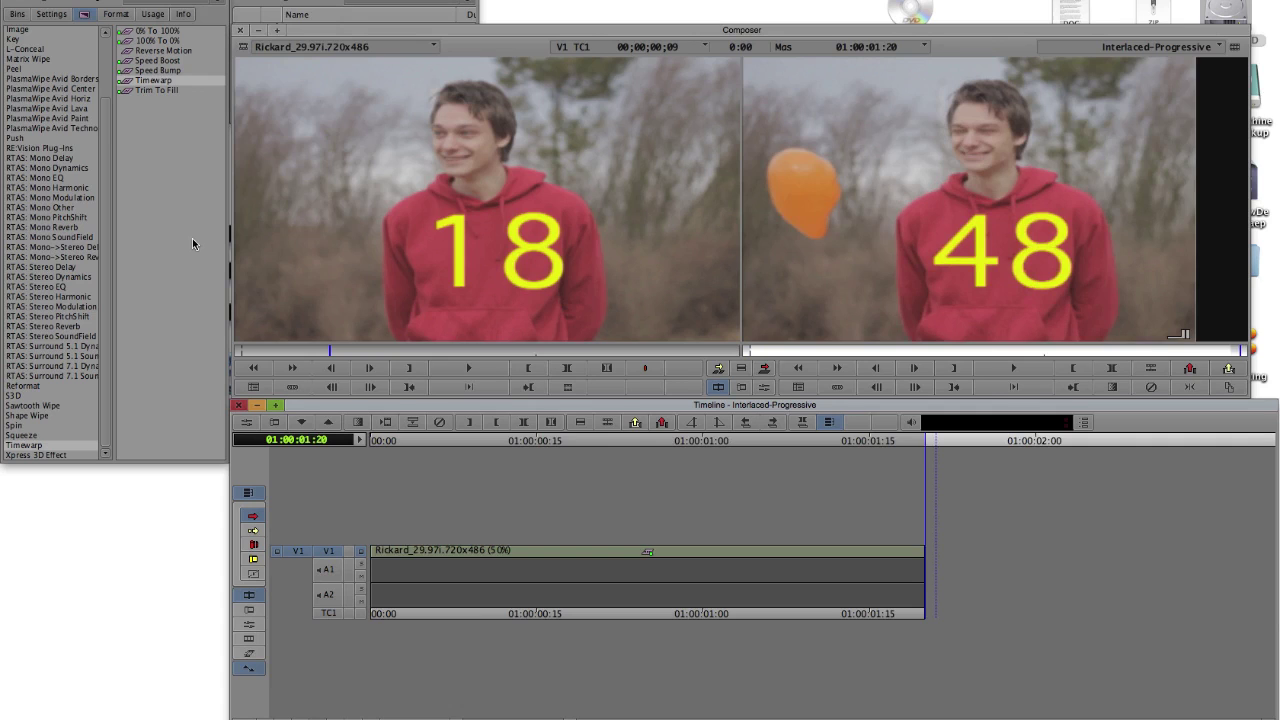
click(254, 560)
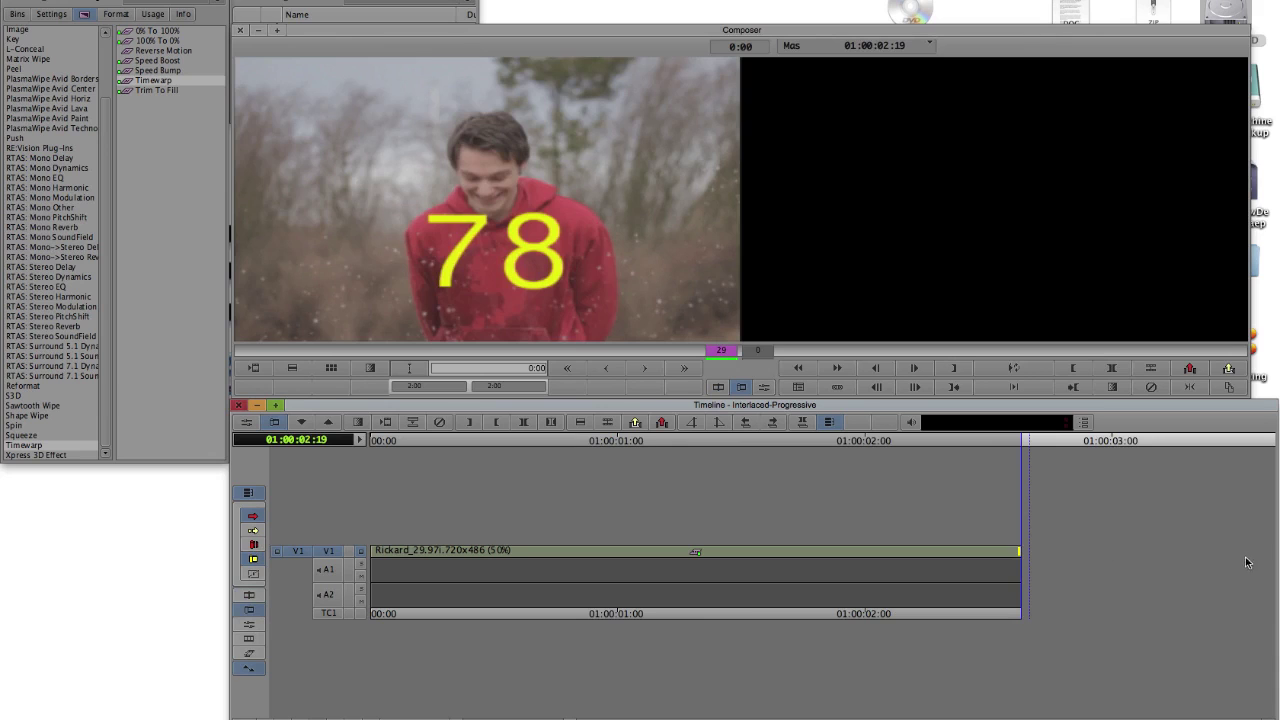
key(ctrl+8)
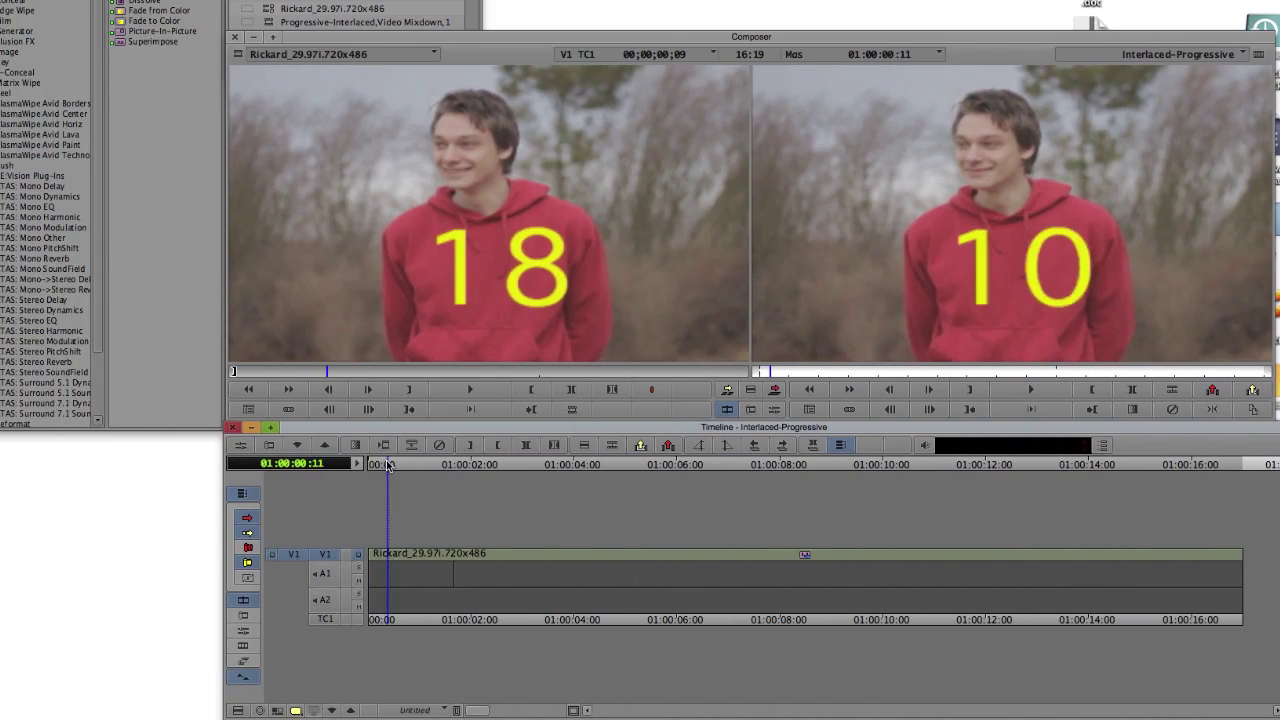
Set playback to full video quality, then step forward three frames from around 01:00:00:27.
drag(388, 466, 416, 469)
click(295, 711)
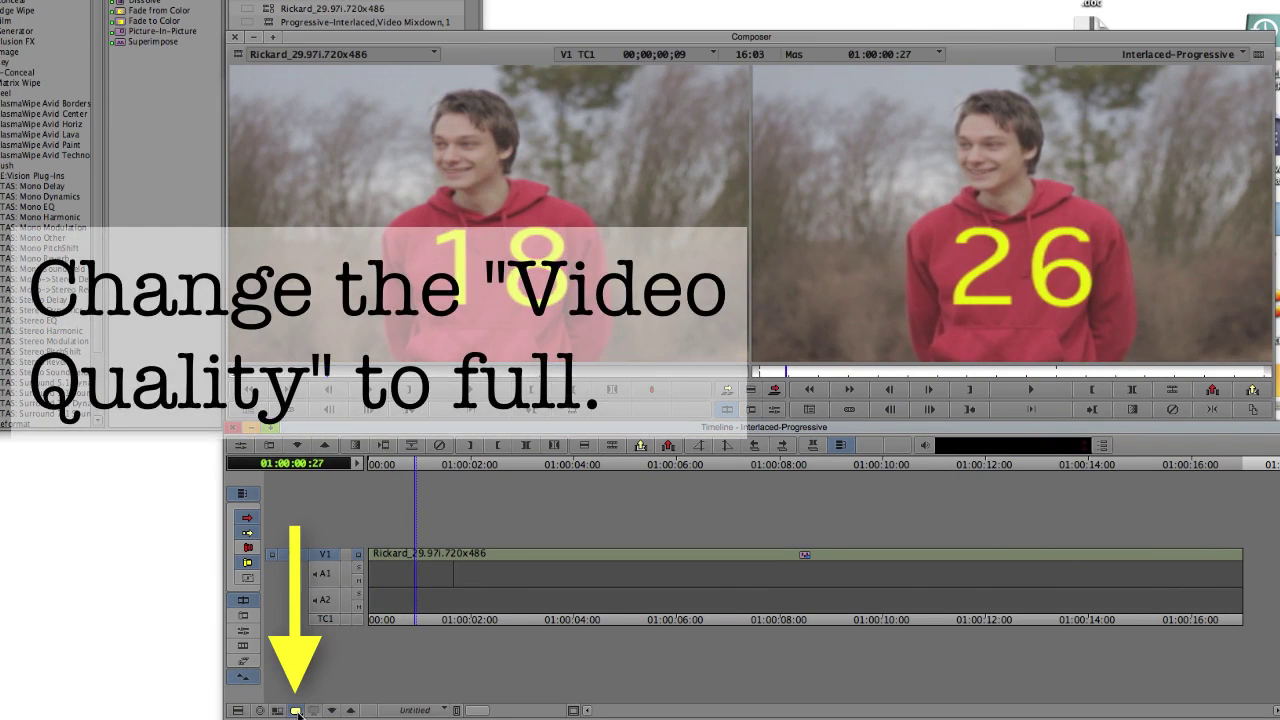
click(297, 711)
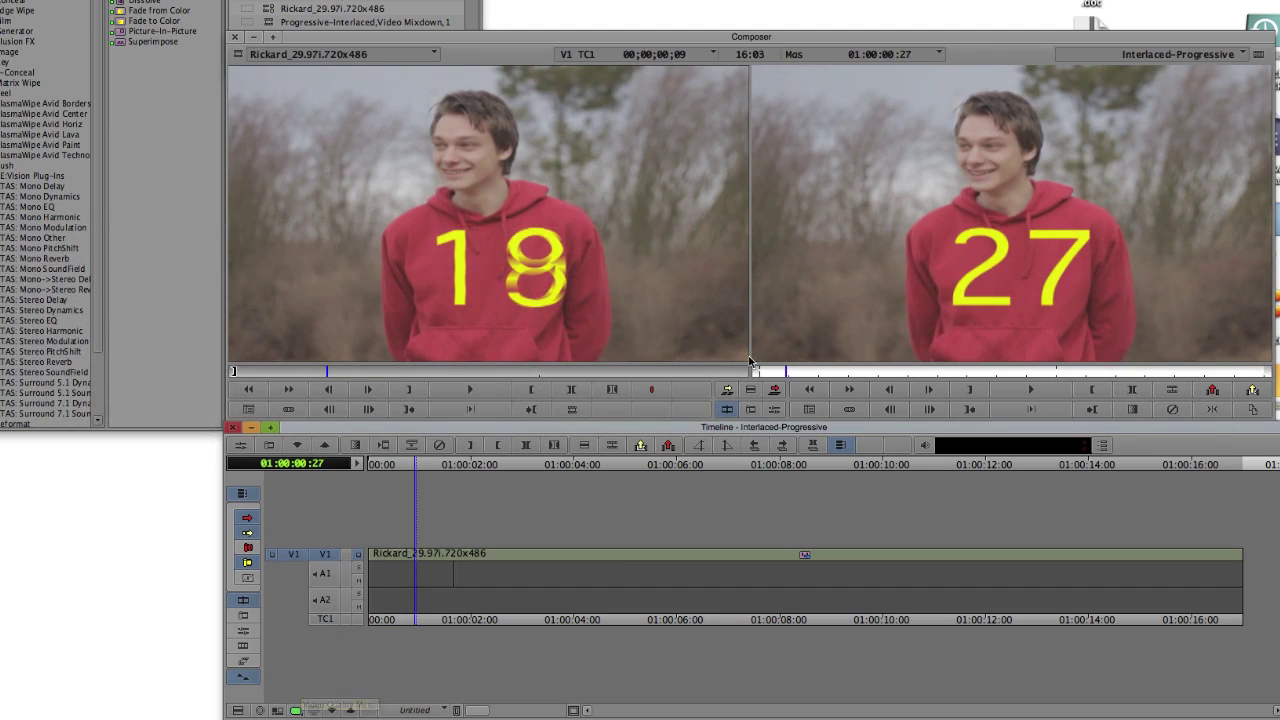
key(Right)
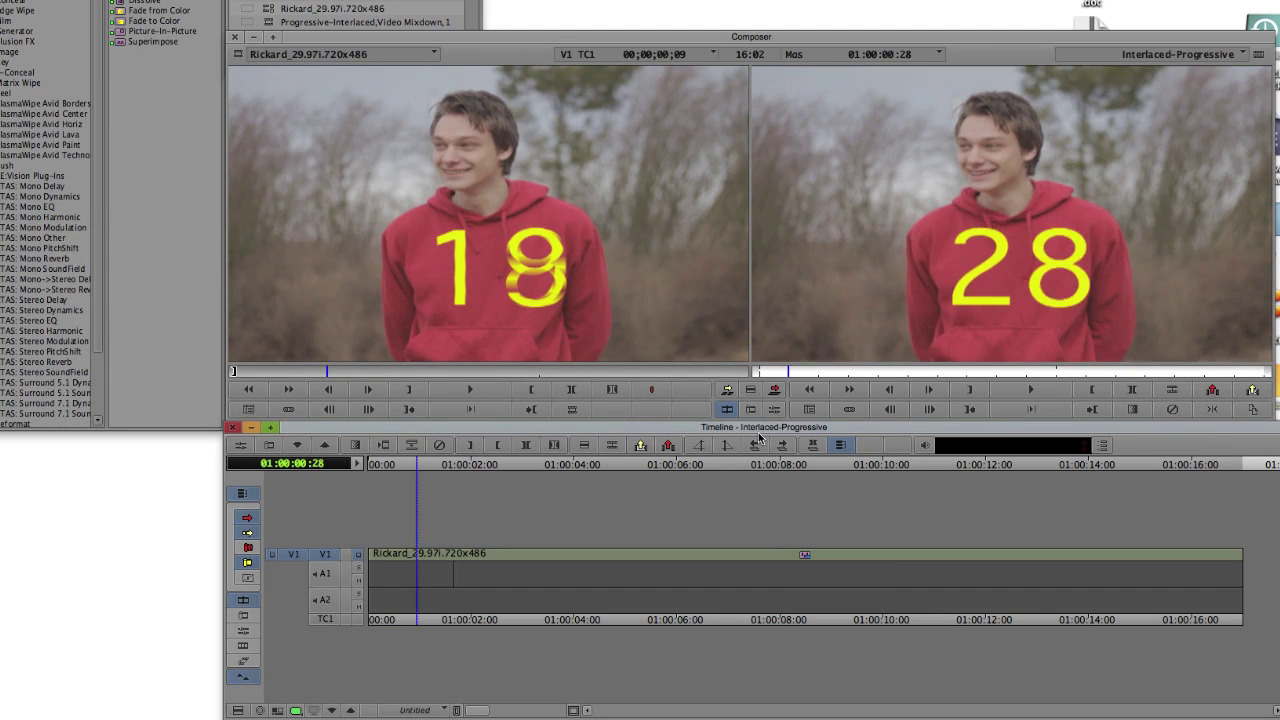
key(Right)
key(Right)
key(Right)
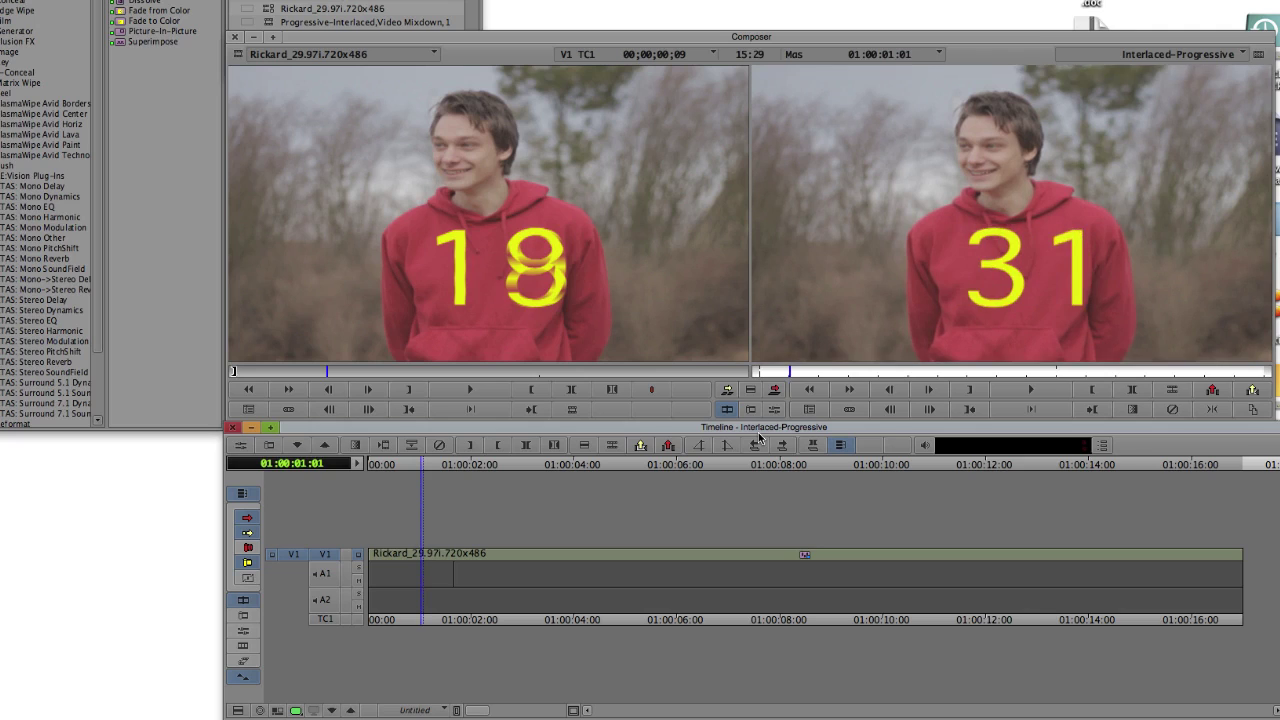
key(Right)
key(Right)
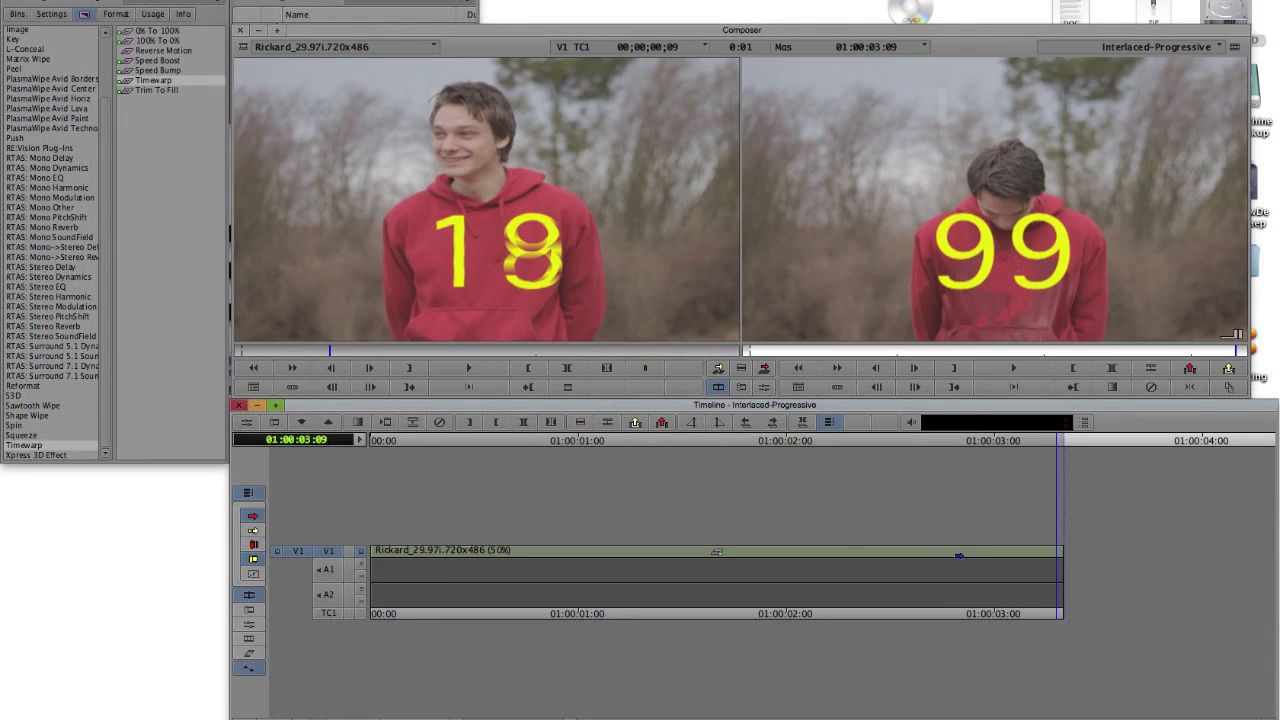
Copy the 50% clip on V1 and paste it four times, extending it to about 01:00:16:19.
click(301, 421)
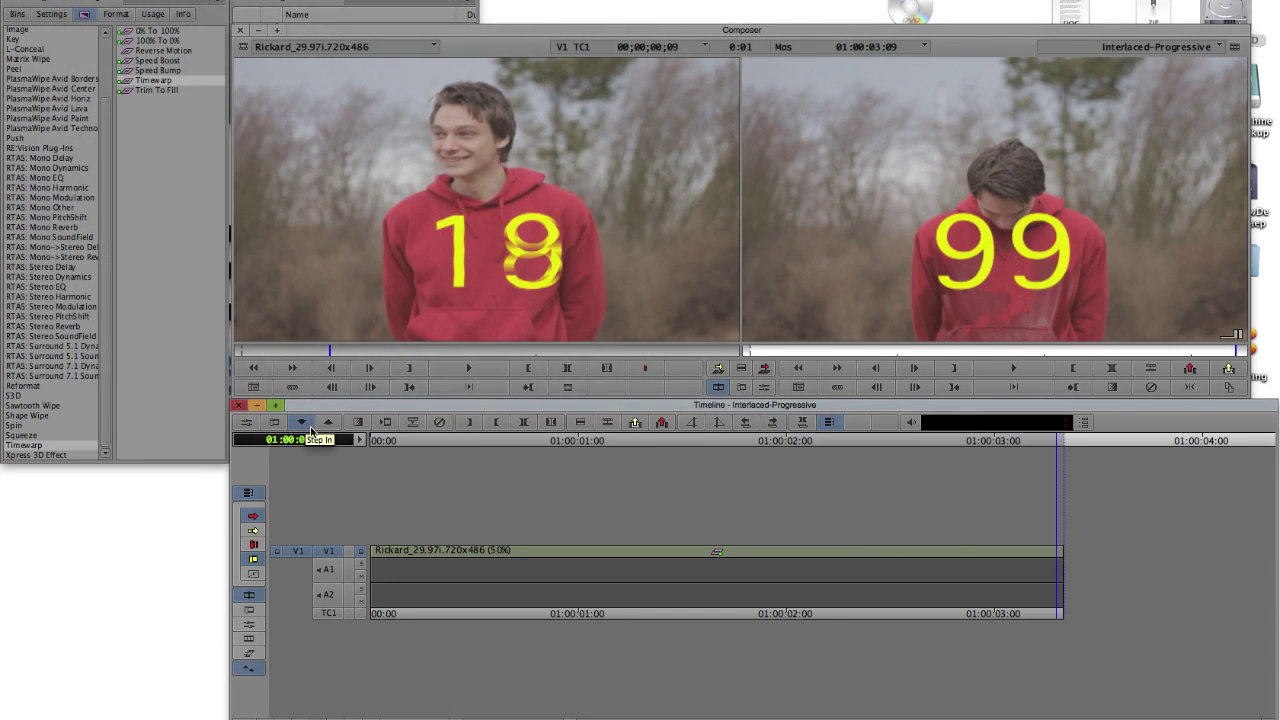
key(super+a)
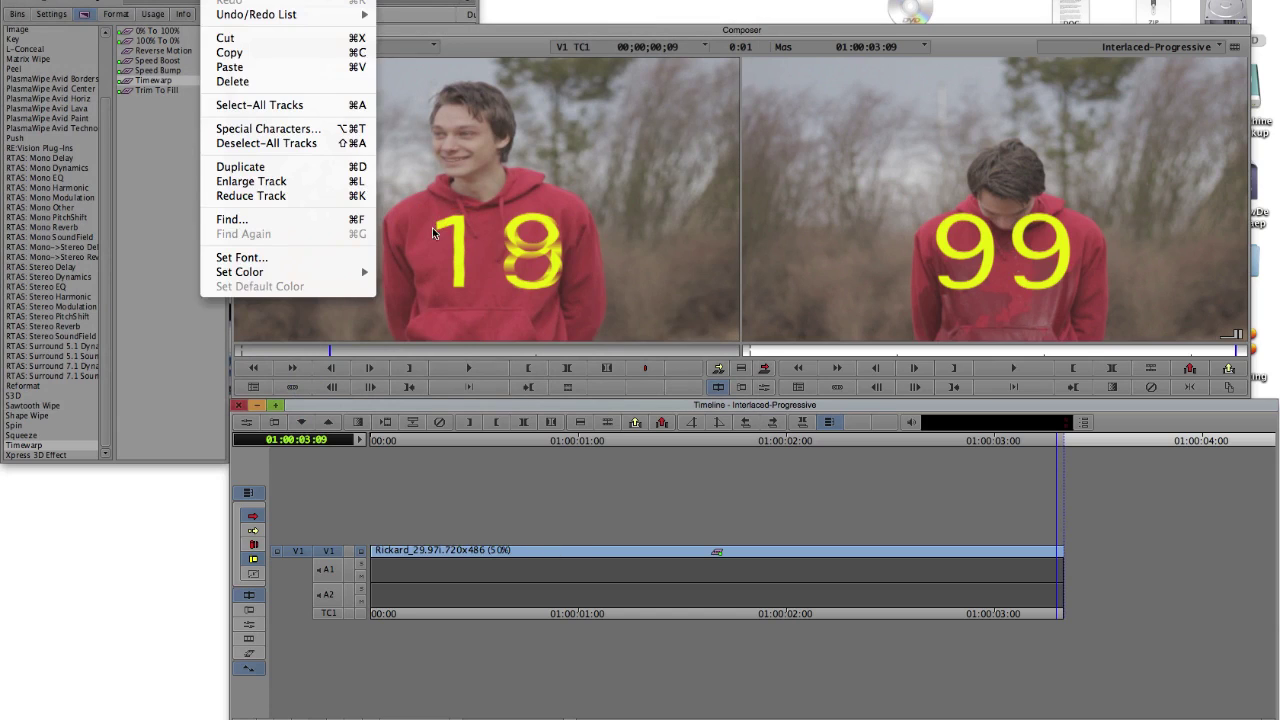
key(super+c)
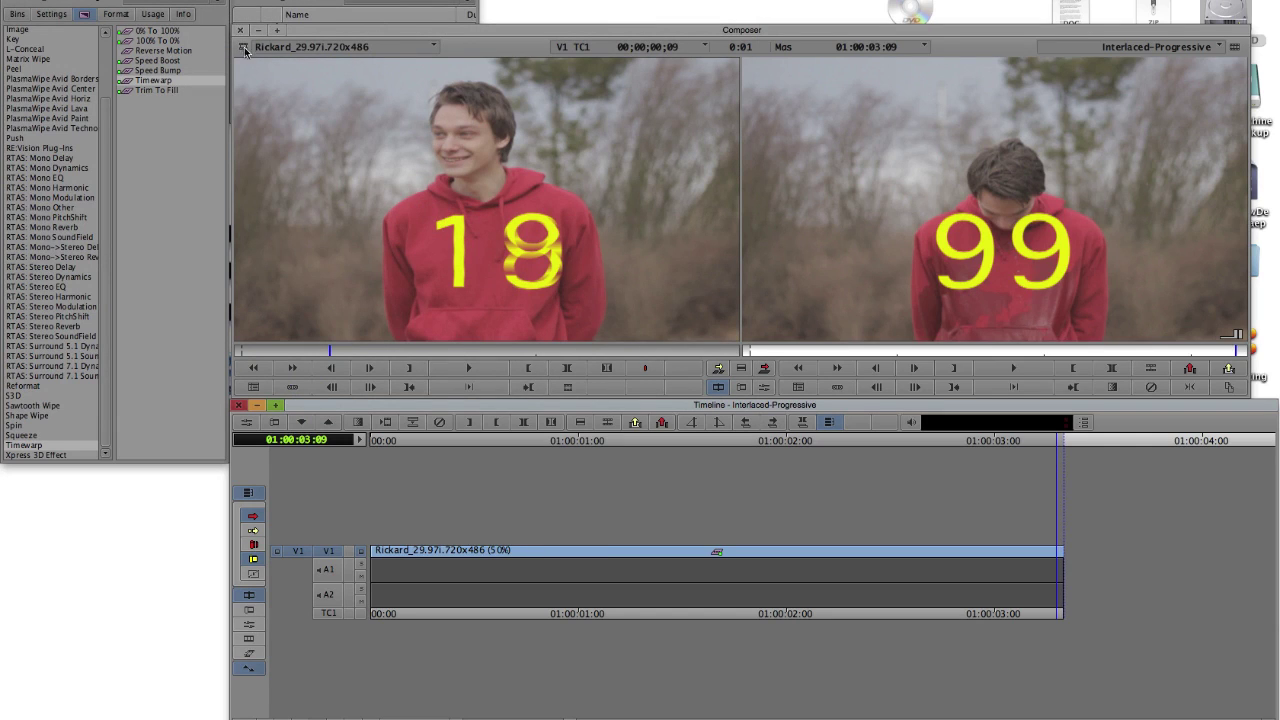
key(super+v)
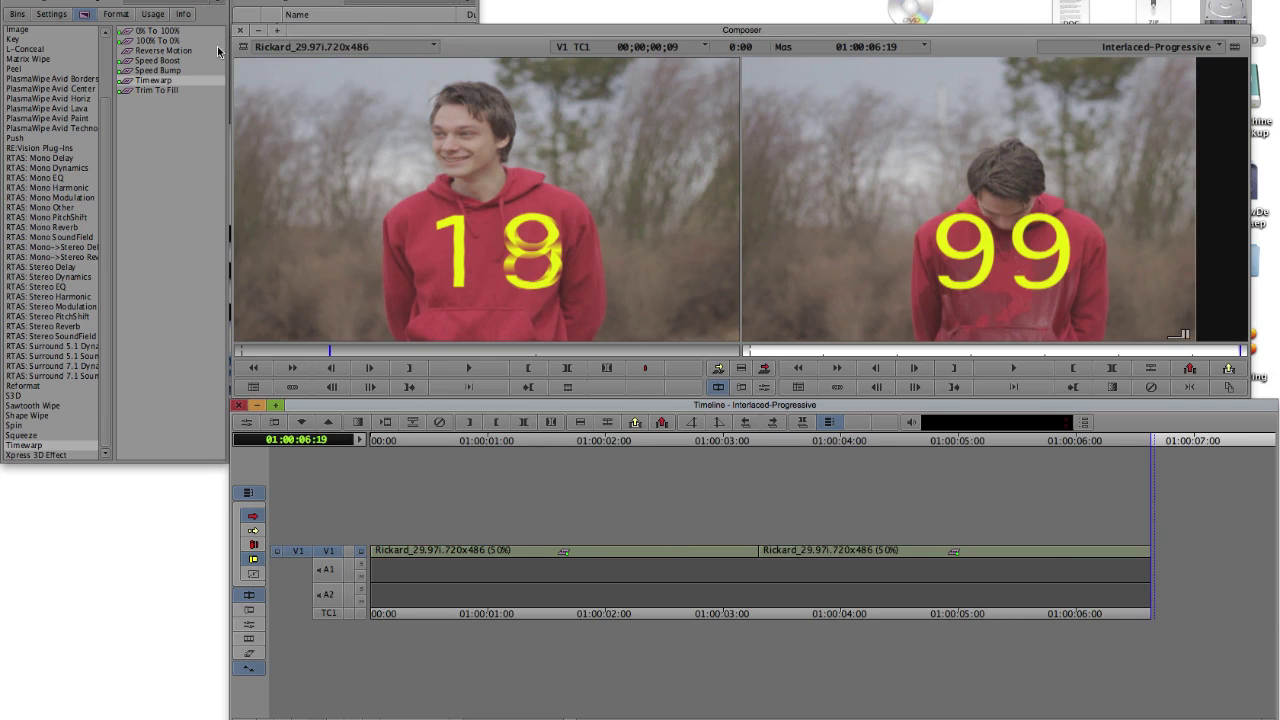
key(super+v)
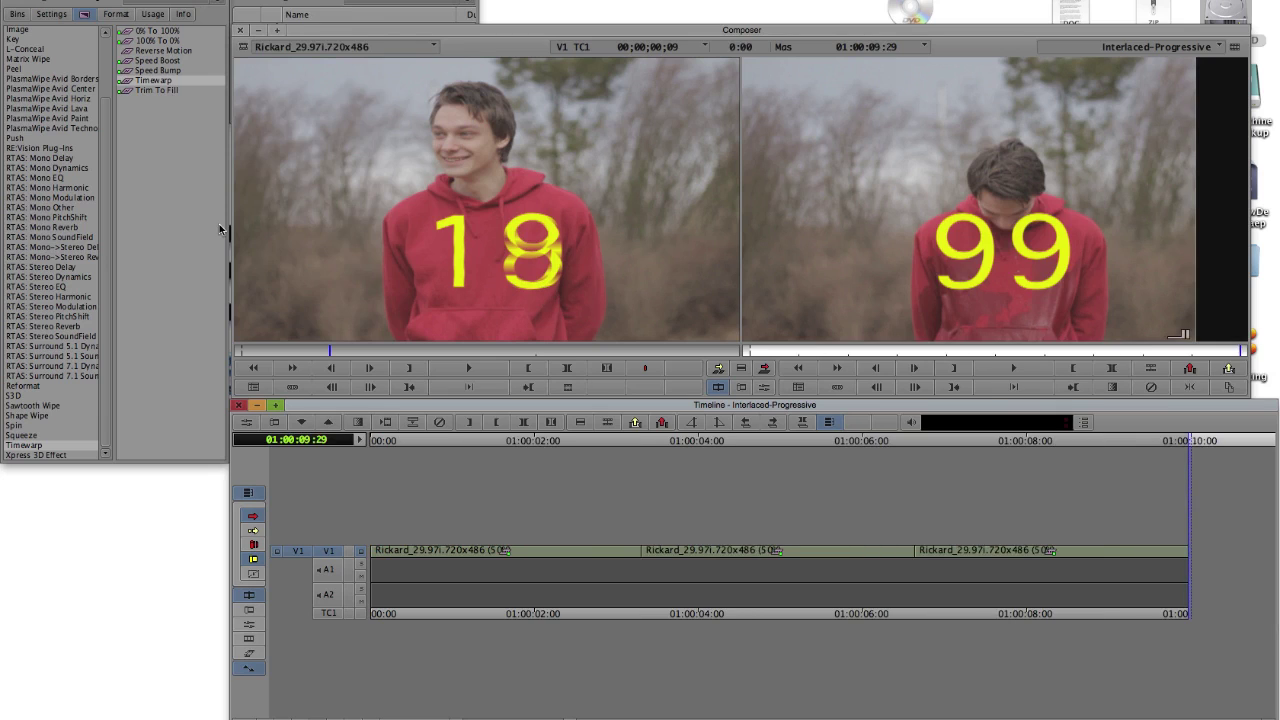
key(super+v)
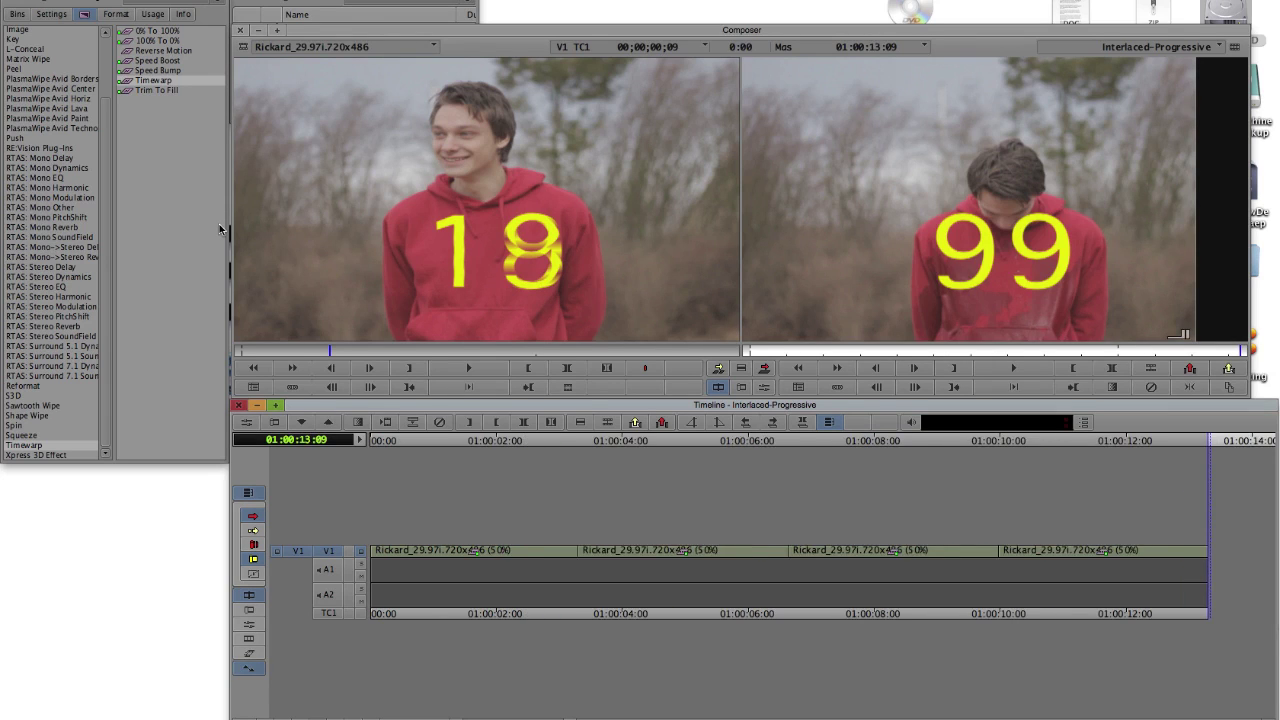
key(super+v)
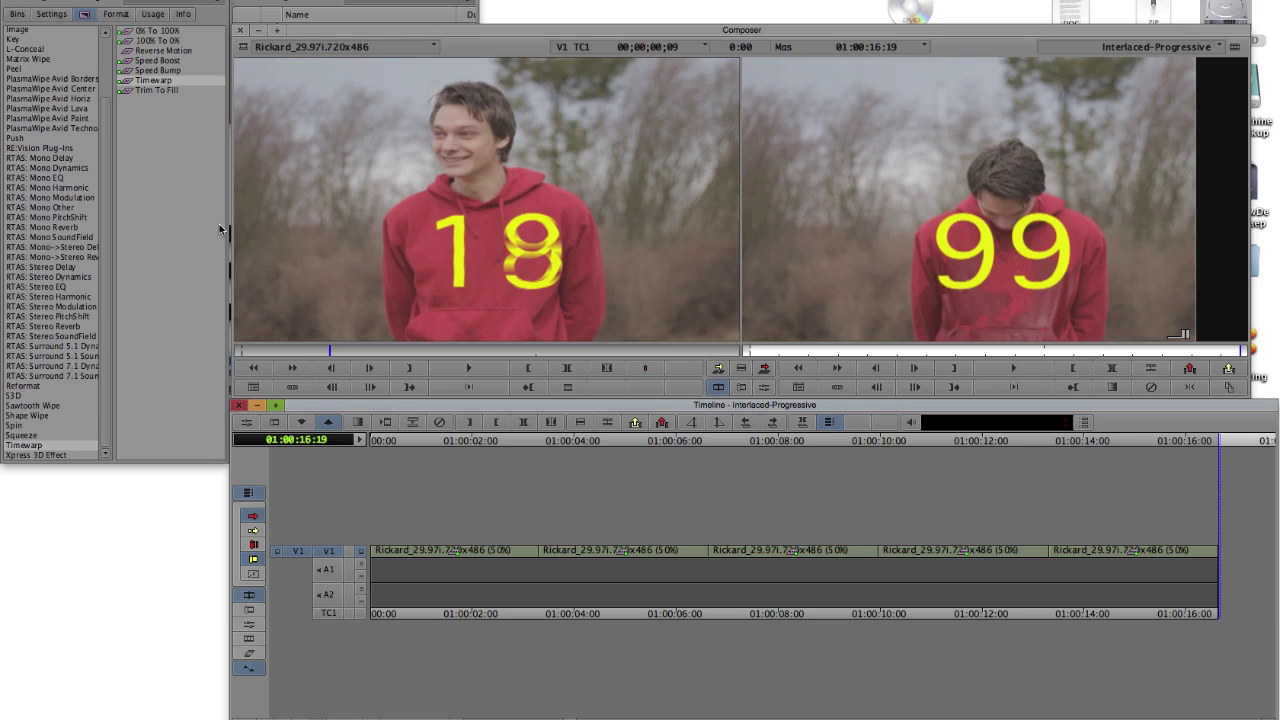
Step out of the nested clip and change Twixtor's Speed % from 100.0 to 40.
click(330, 430)
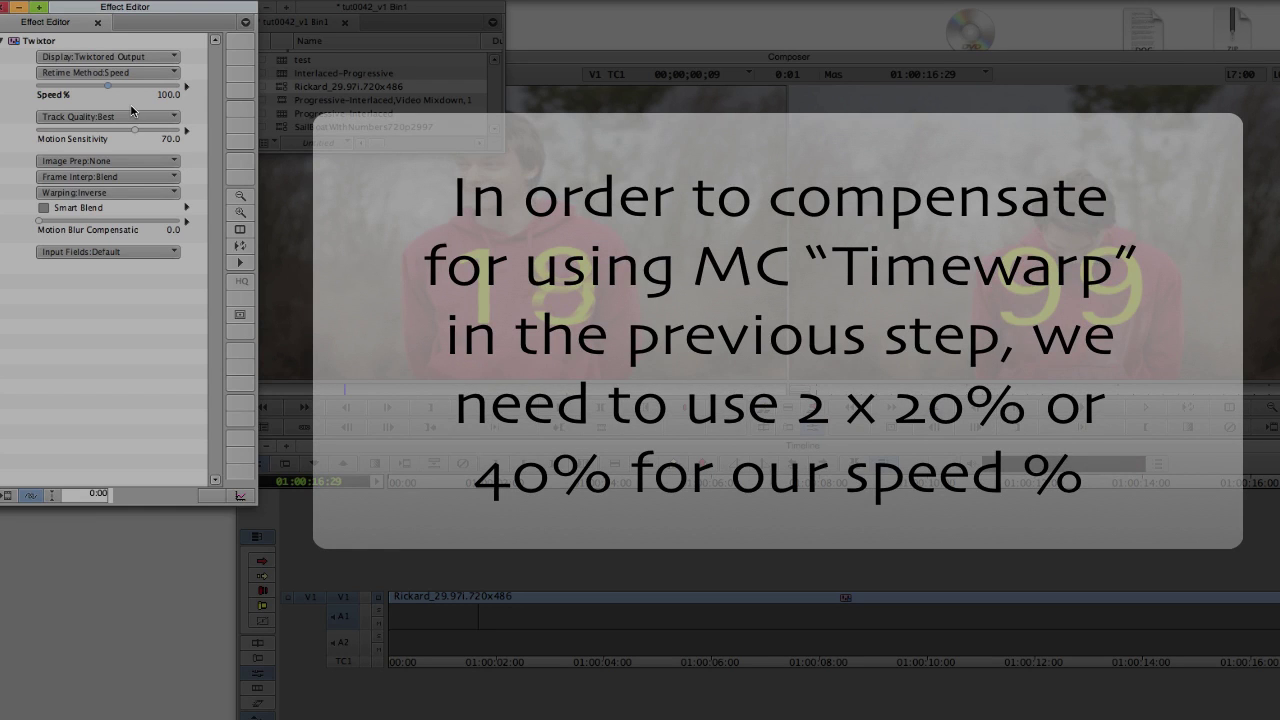
click(131, 110)
text(40)
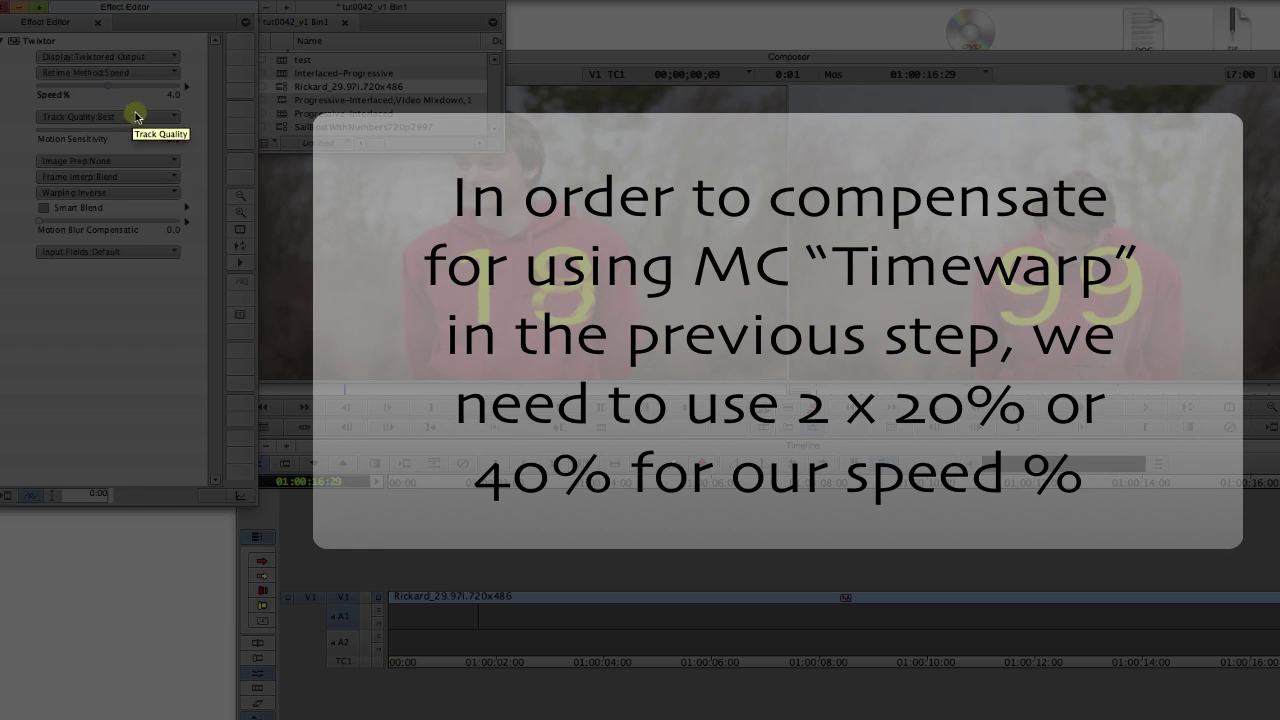
key(Return)
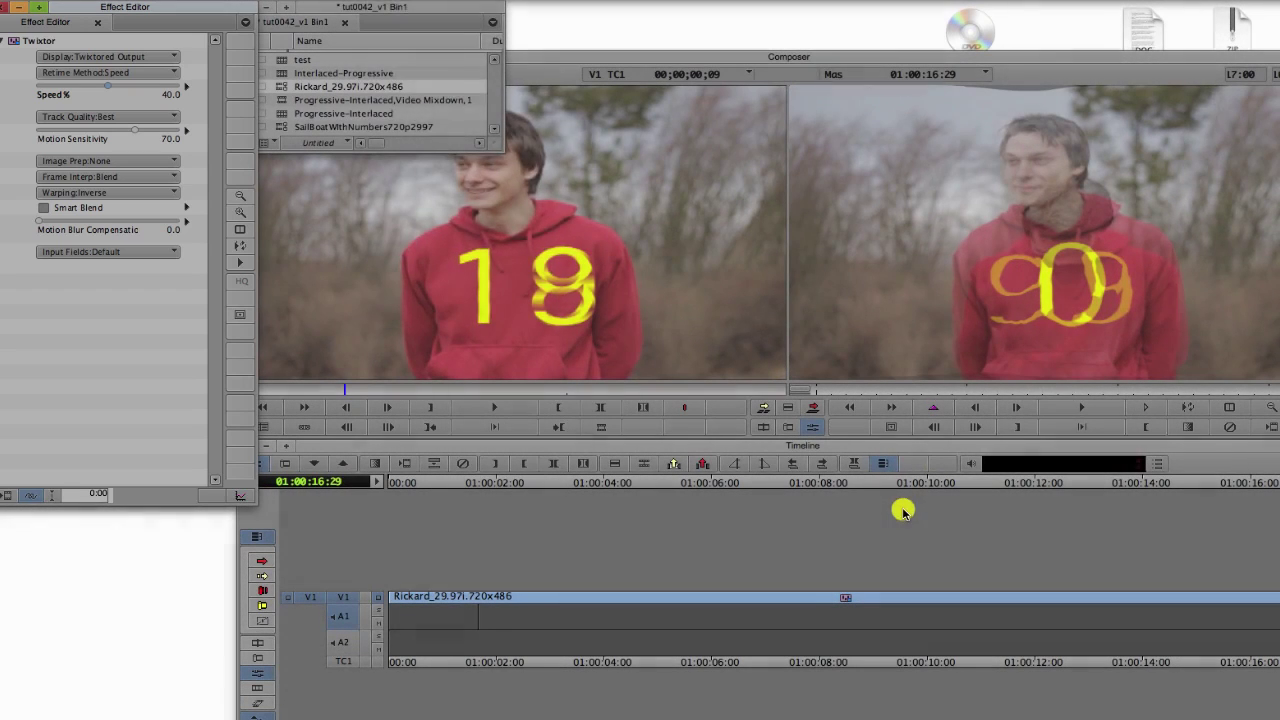
Run a Video Mixdown into tut0042_v1 Bin1 at DNxHD 75 MXF resolution.
click(400, 0)
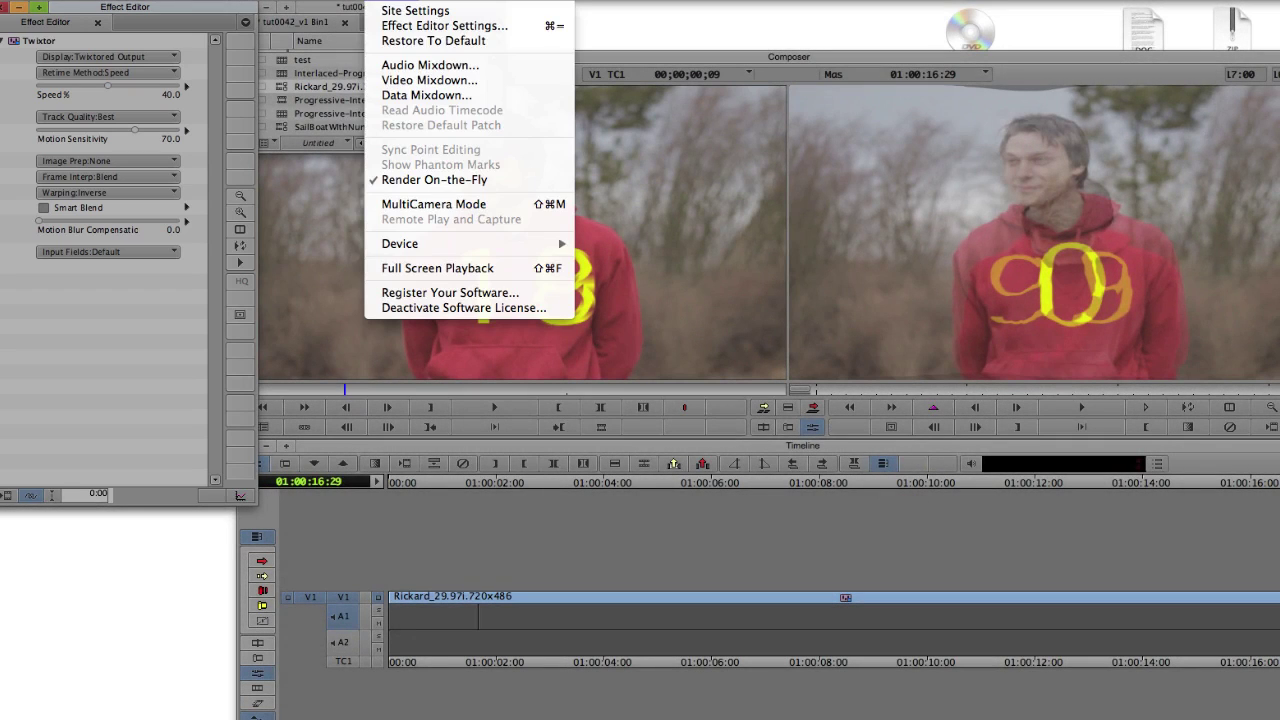
click(410, 80)
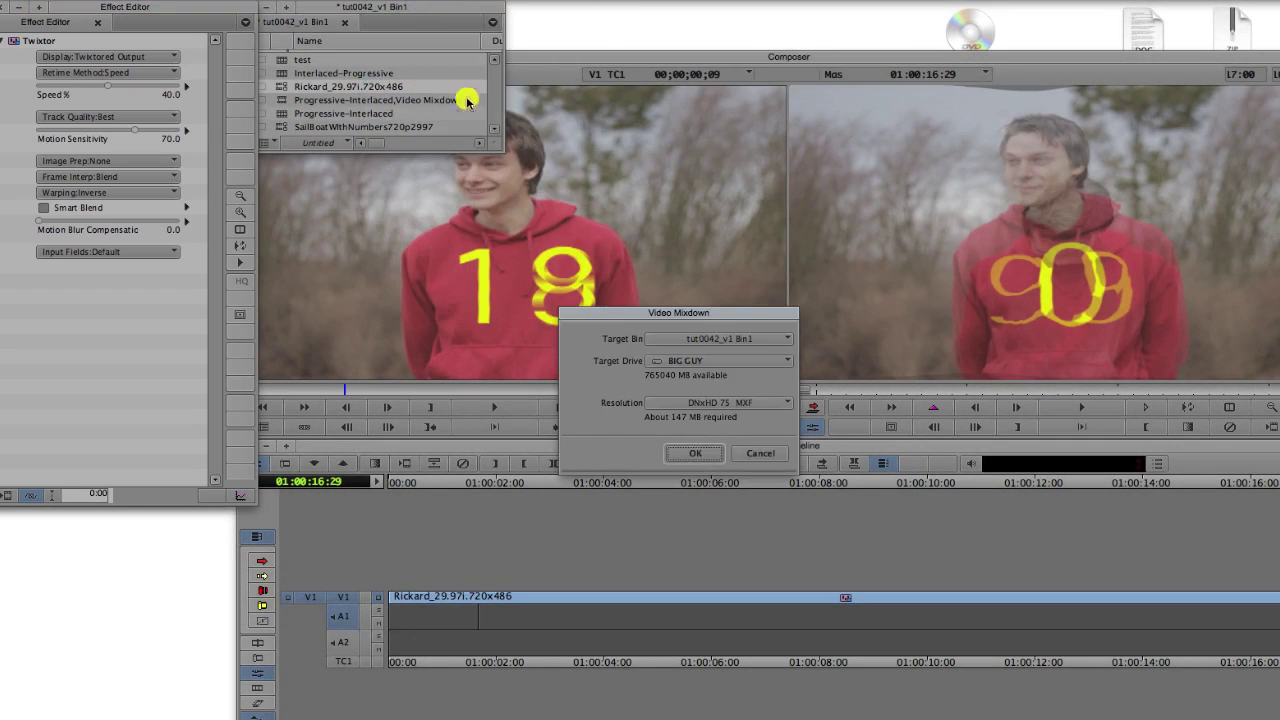
click(697, 452)
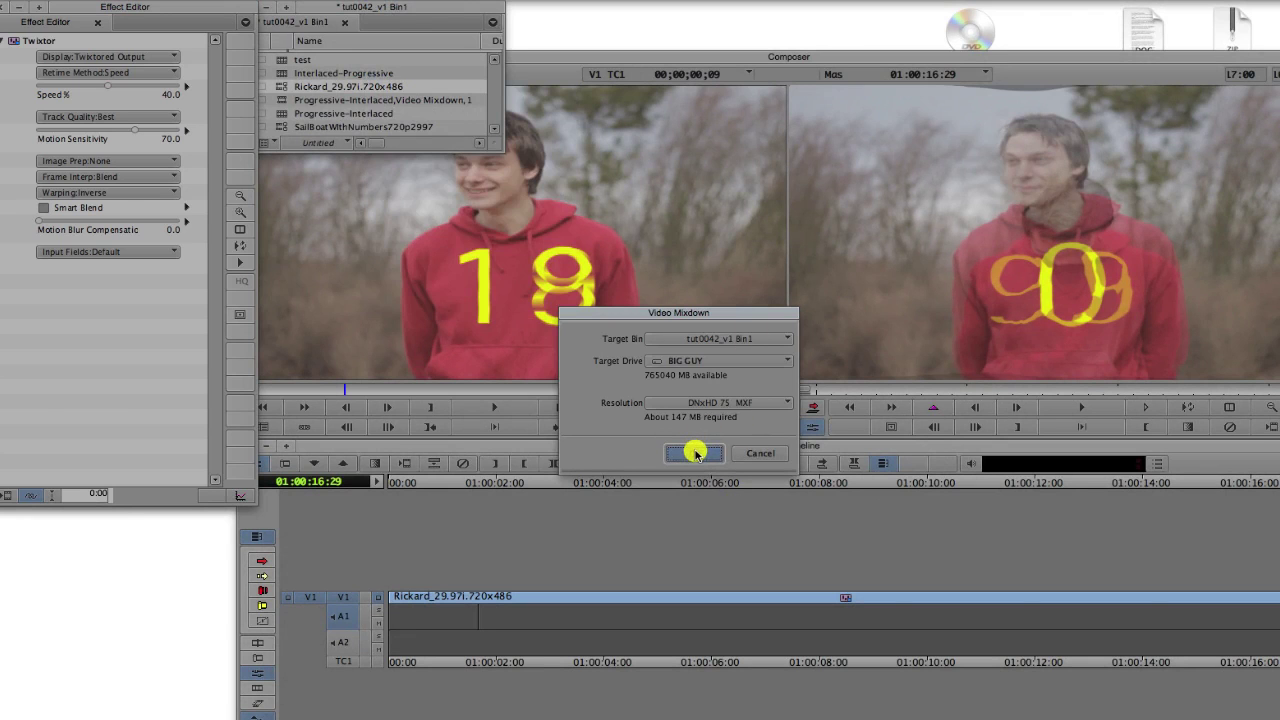